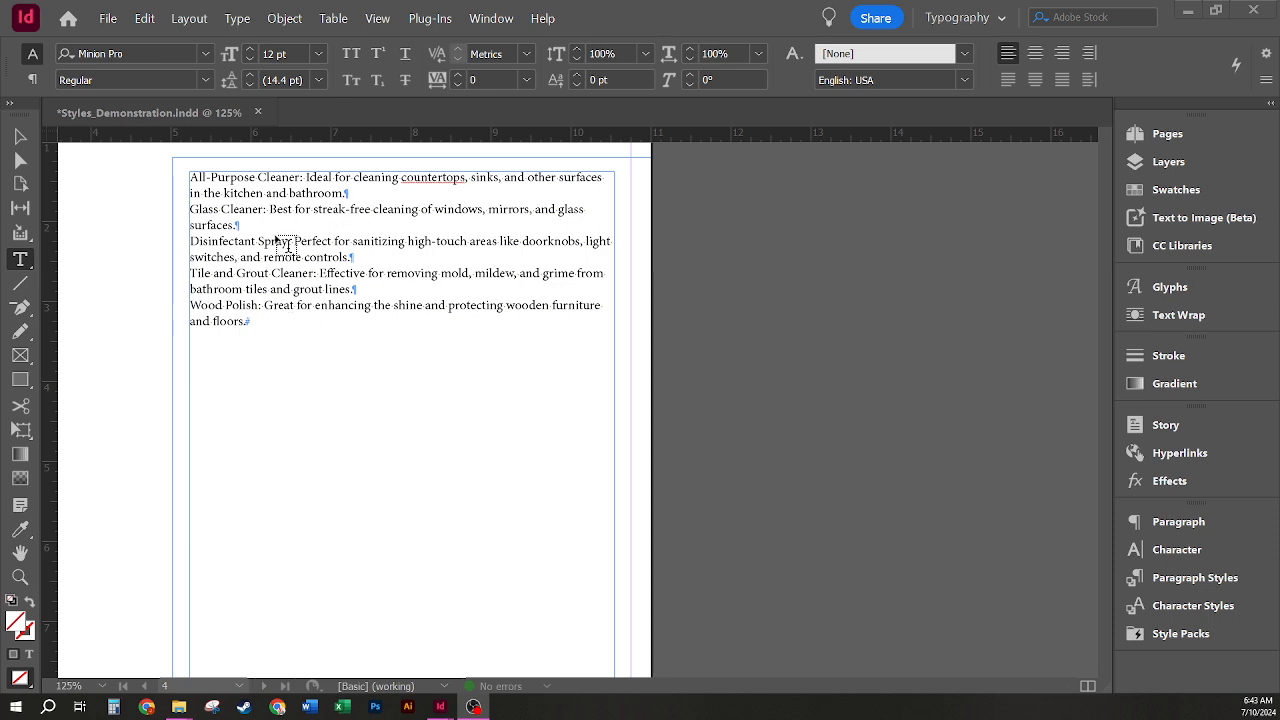
Step: Set the font of the whole All-Purpose Cleaner paragraph to Elza Text in the Medium style
click(348, 248)
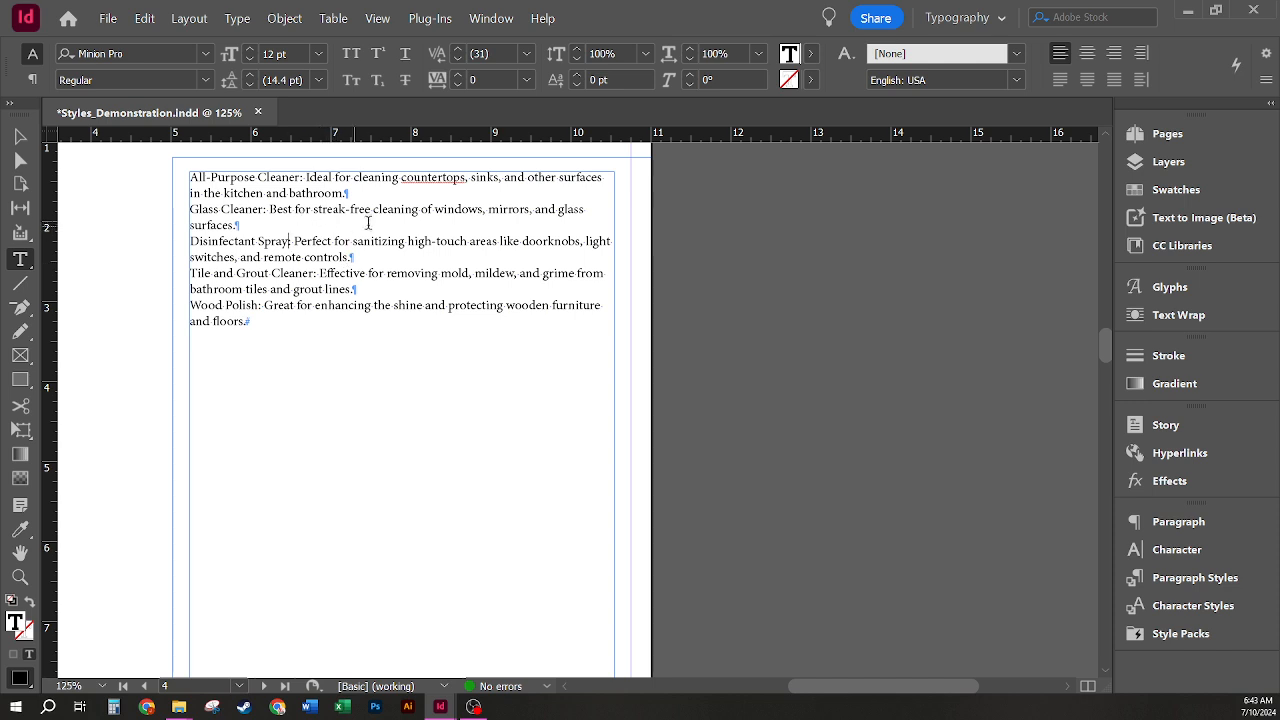
triple_click(341, 186)
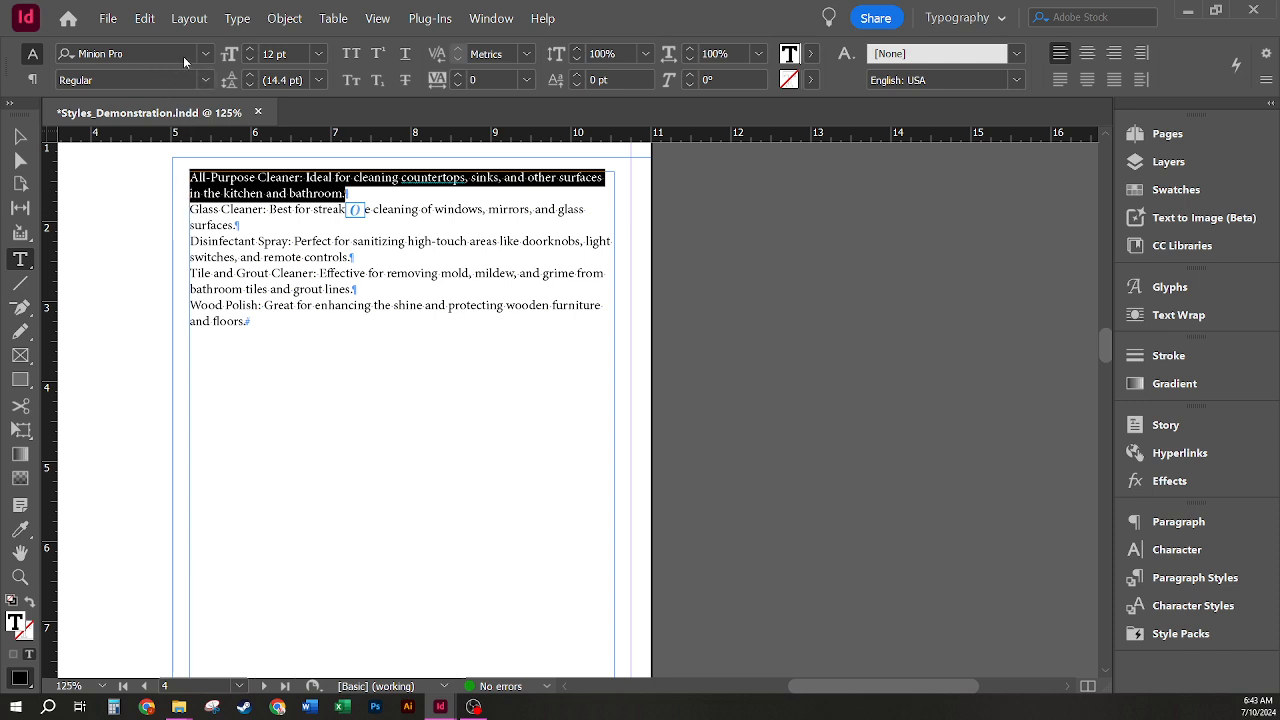
click(183, 56)
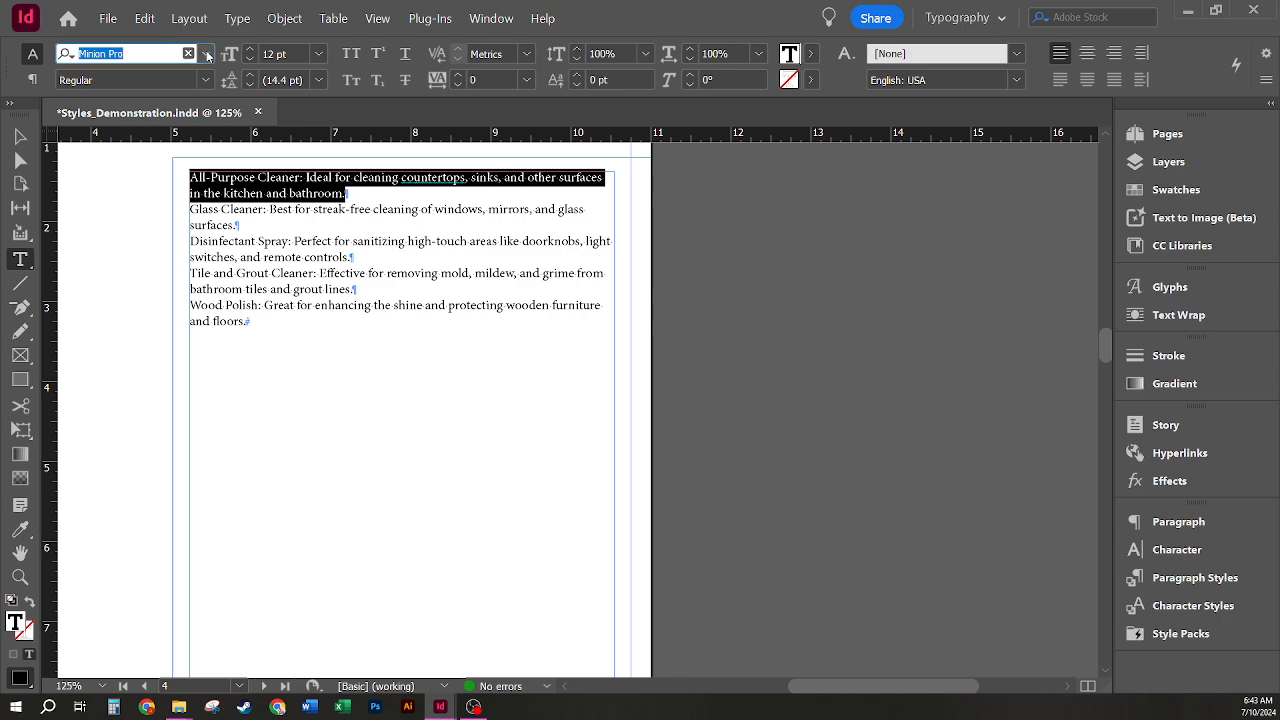
click(206, 54)
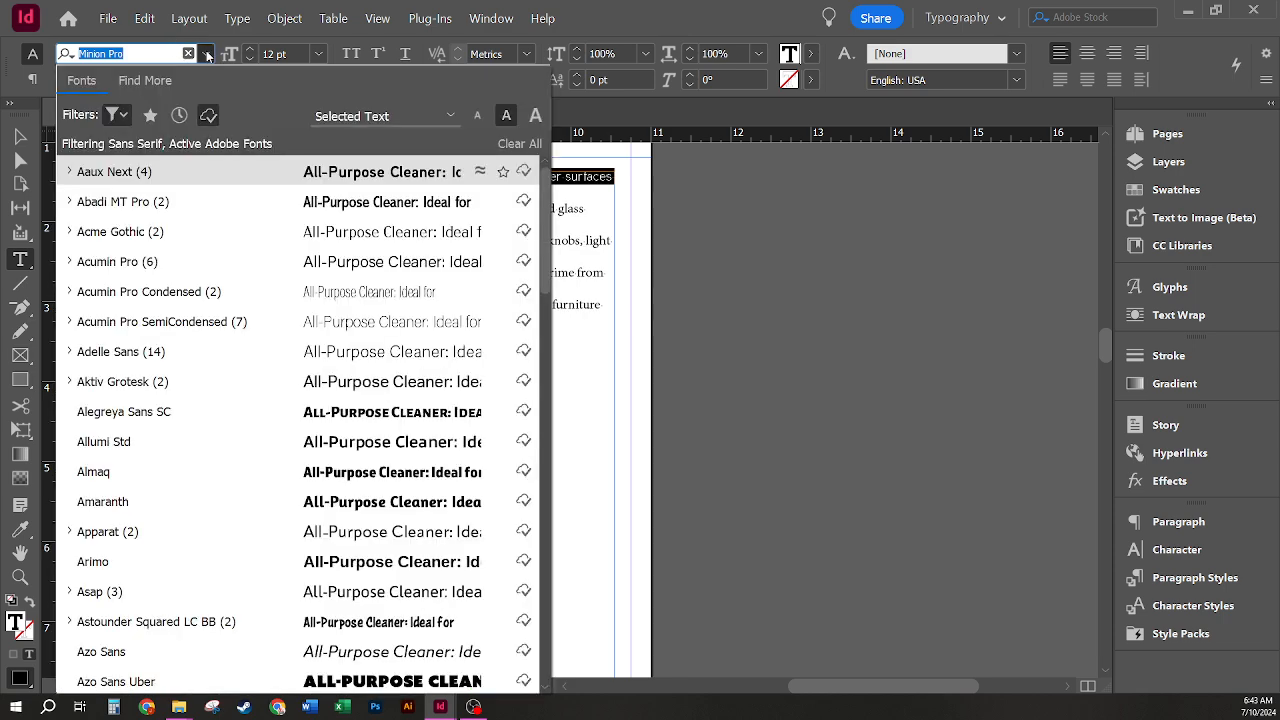
click(119, 116)
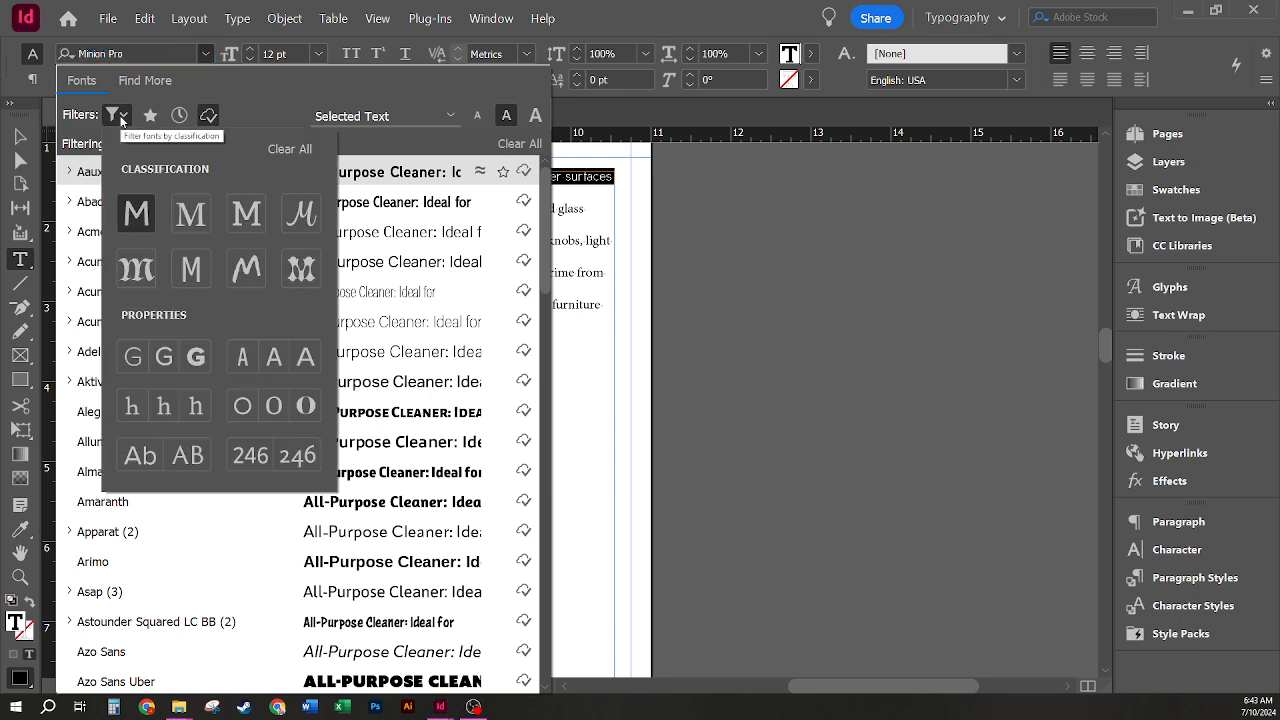
click(135, 215)
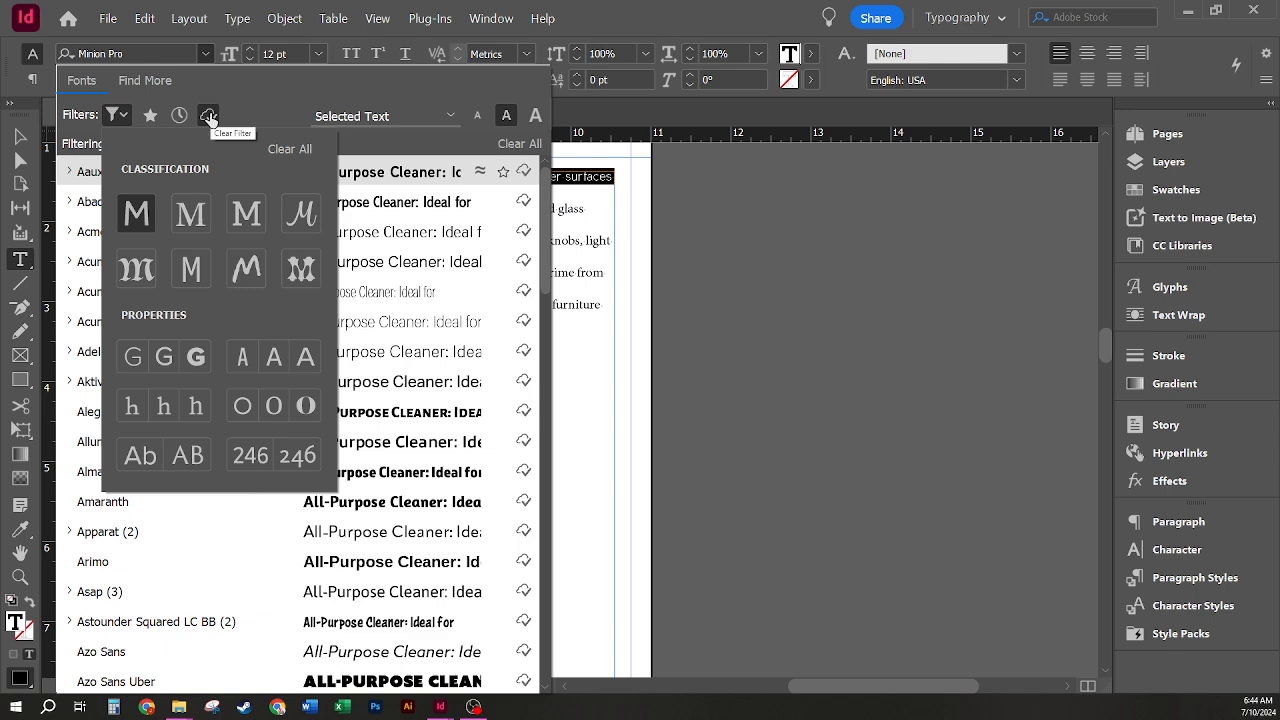
click(247, 94)
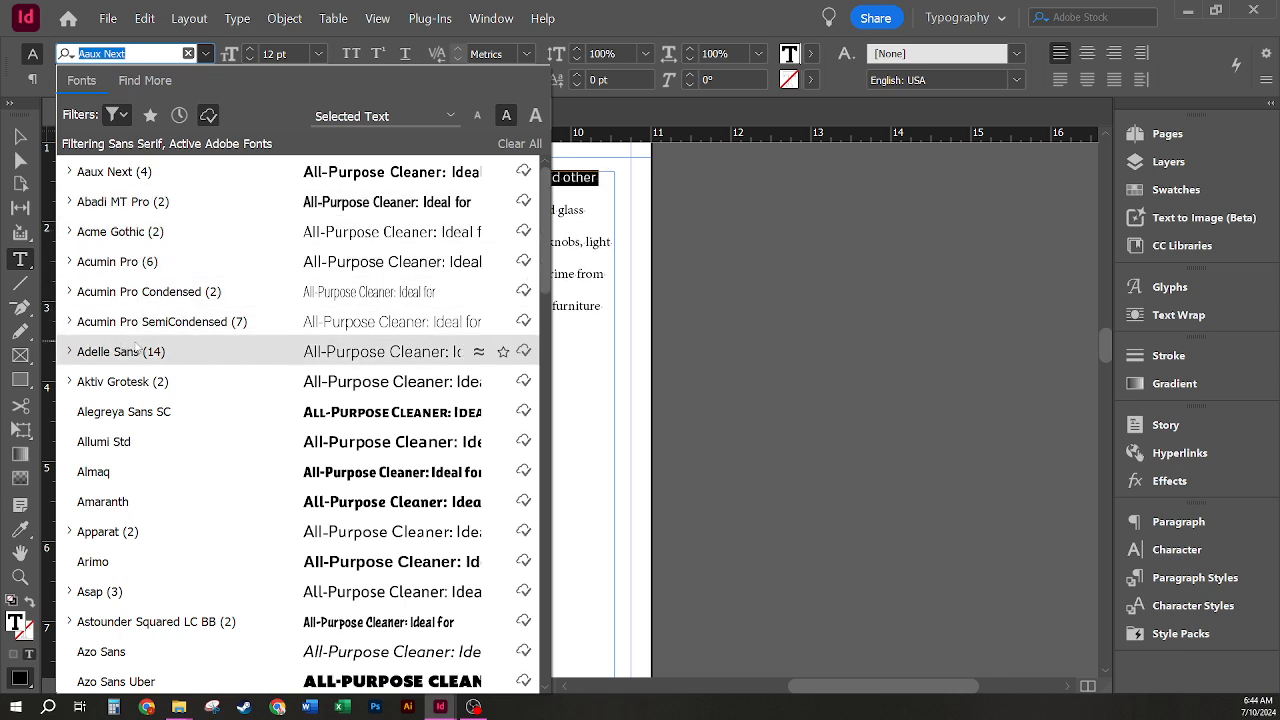
scroll(140, 365, down, 1)
scroll(195, 453, down, 2)
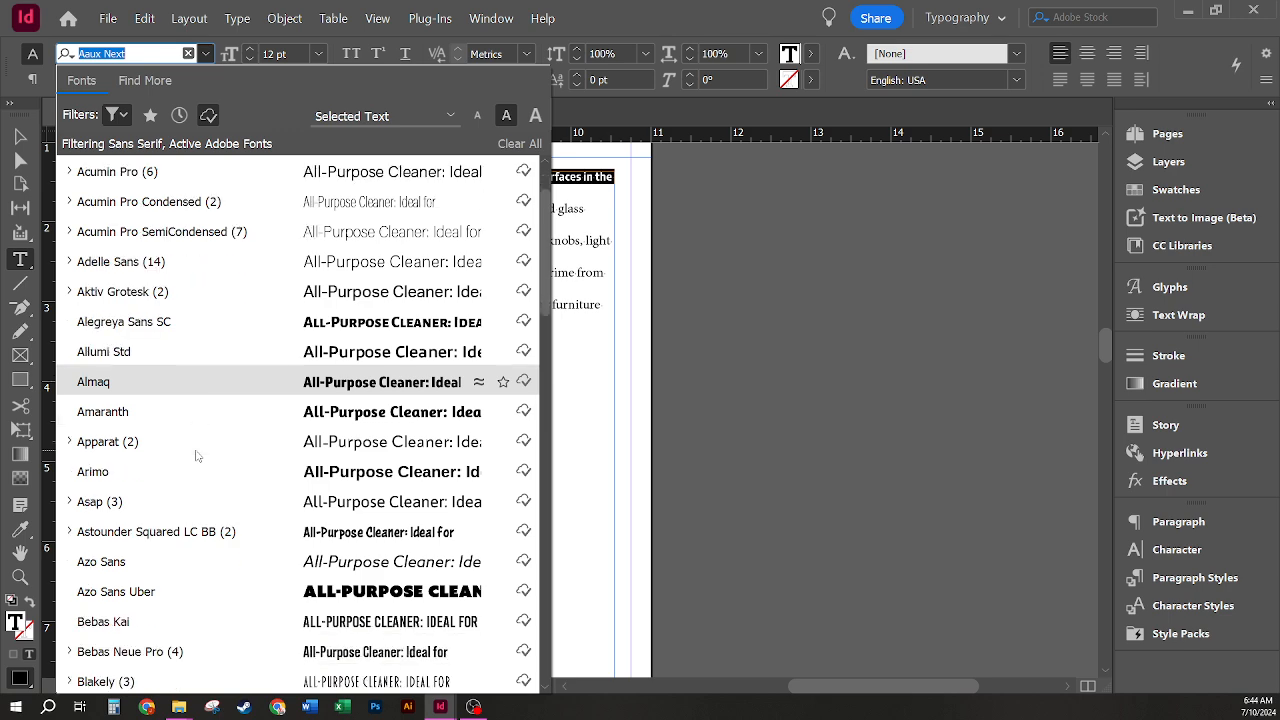
scroll(195, 453, down, 5)
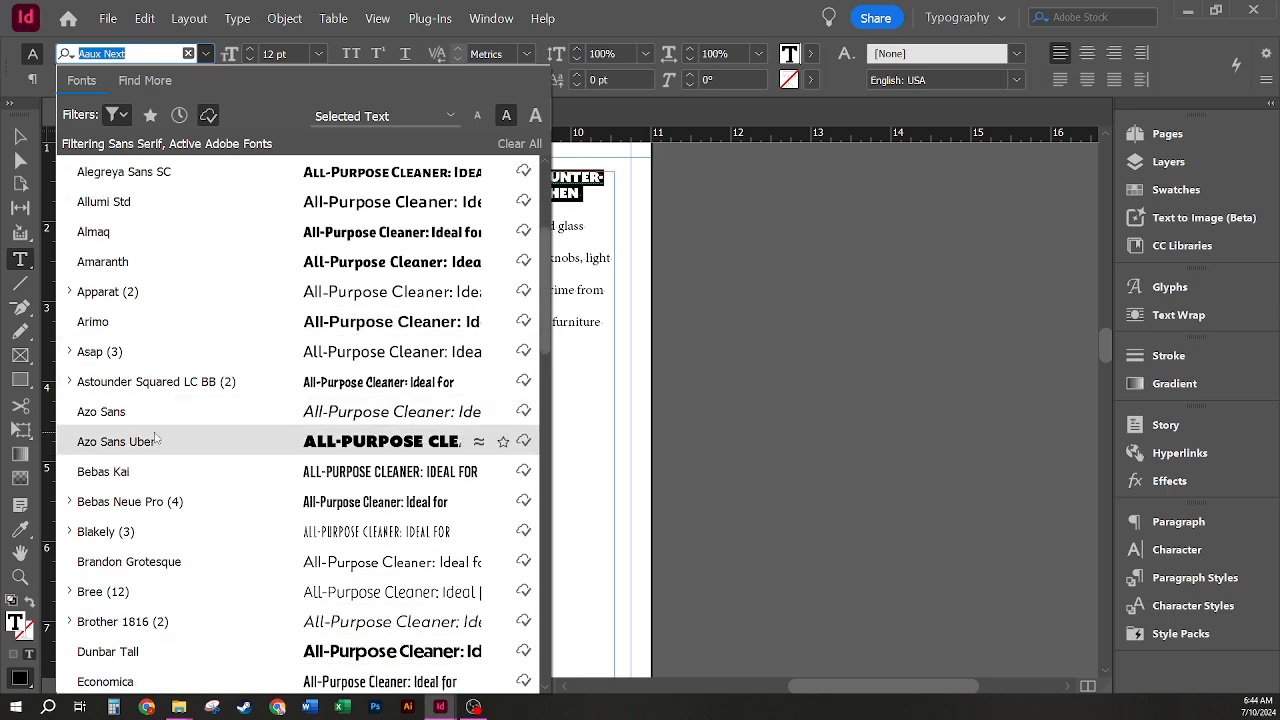
scroll(155, 440, down, 1)
scroll(156, 446, down, 3)
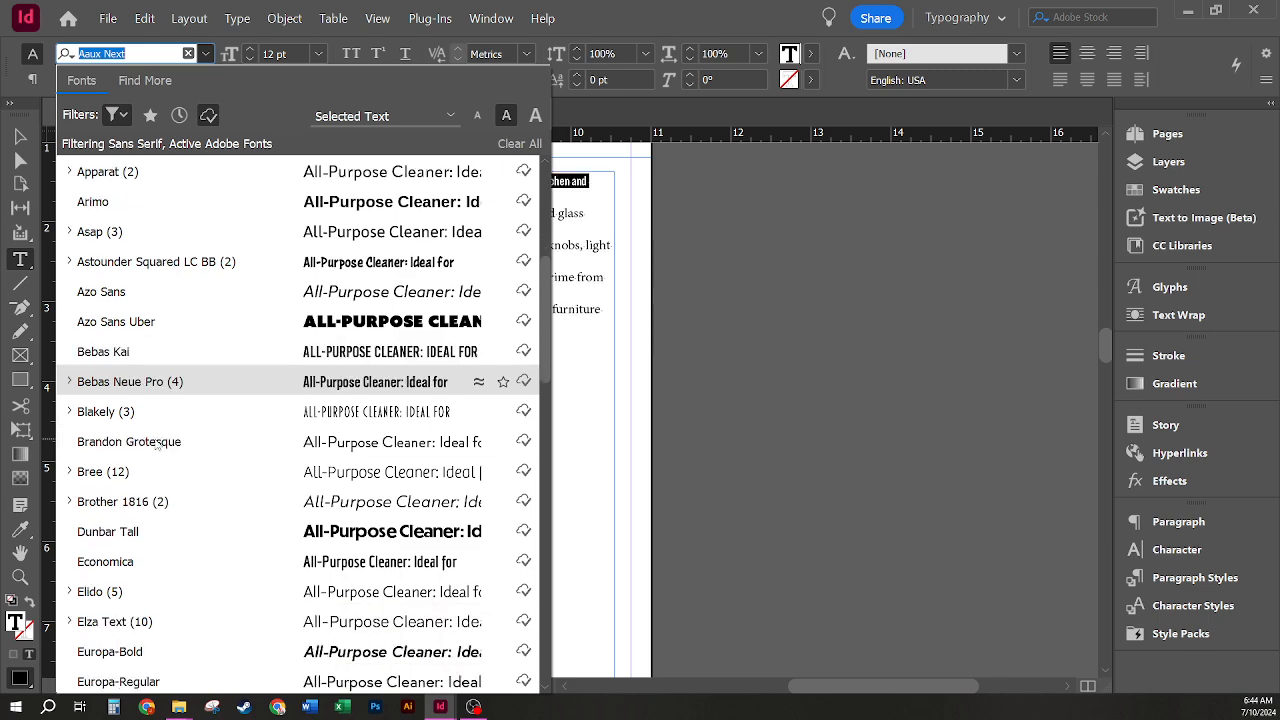
scroll(90, 570, down, 2)
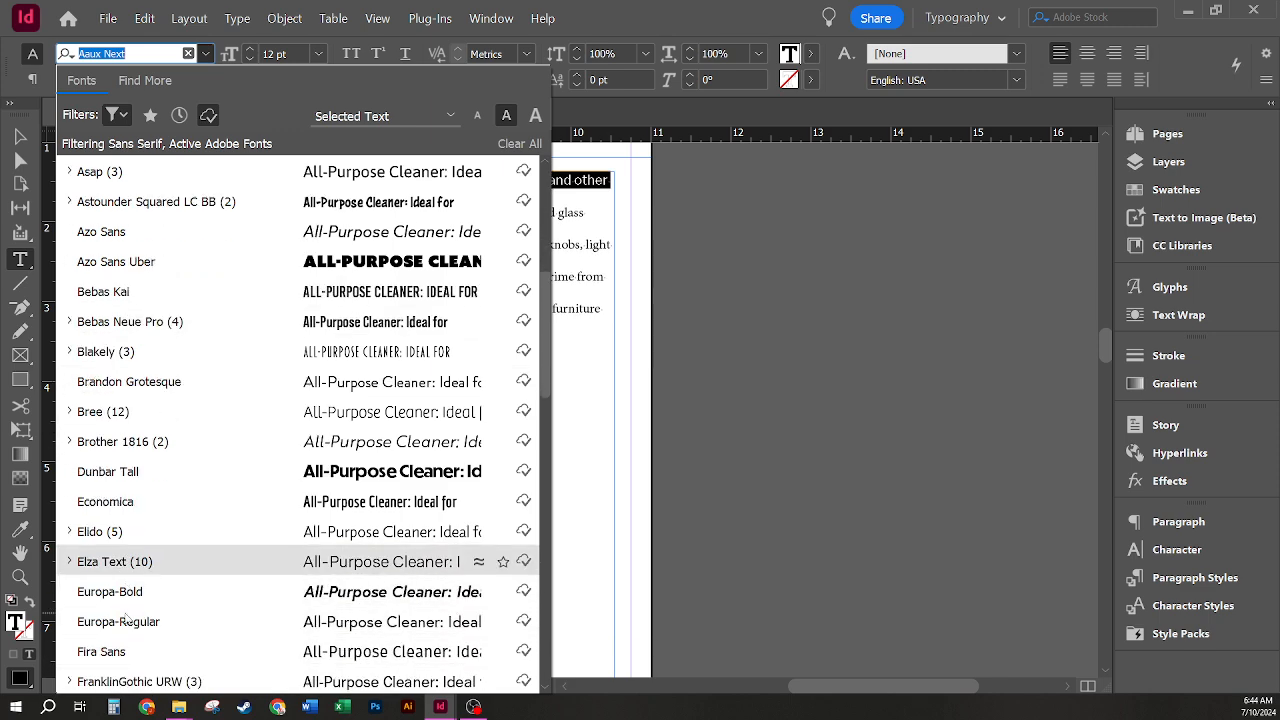
click(90, 573)
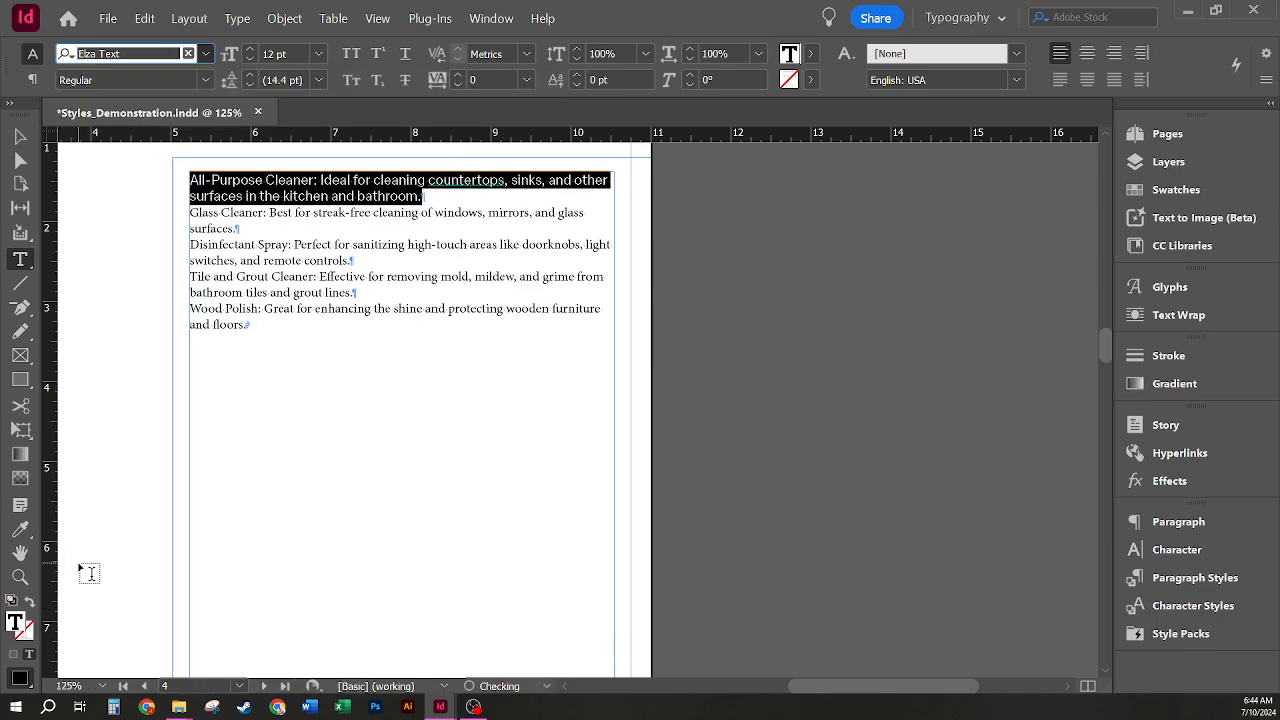
click(191, 79)
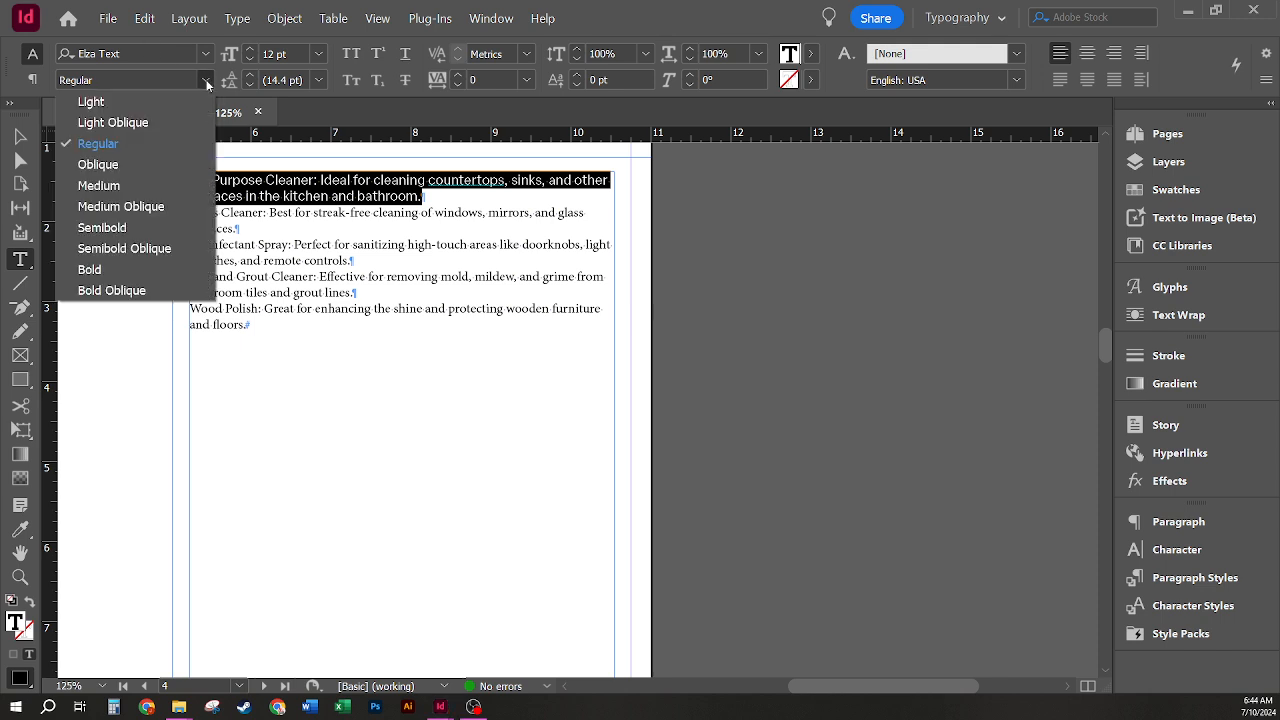
click(104, 186)
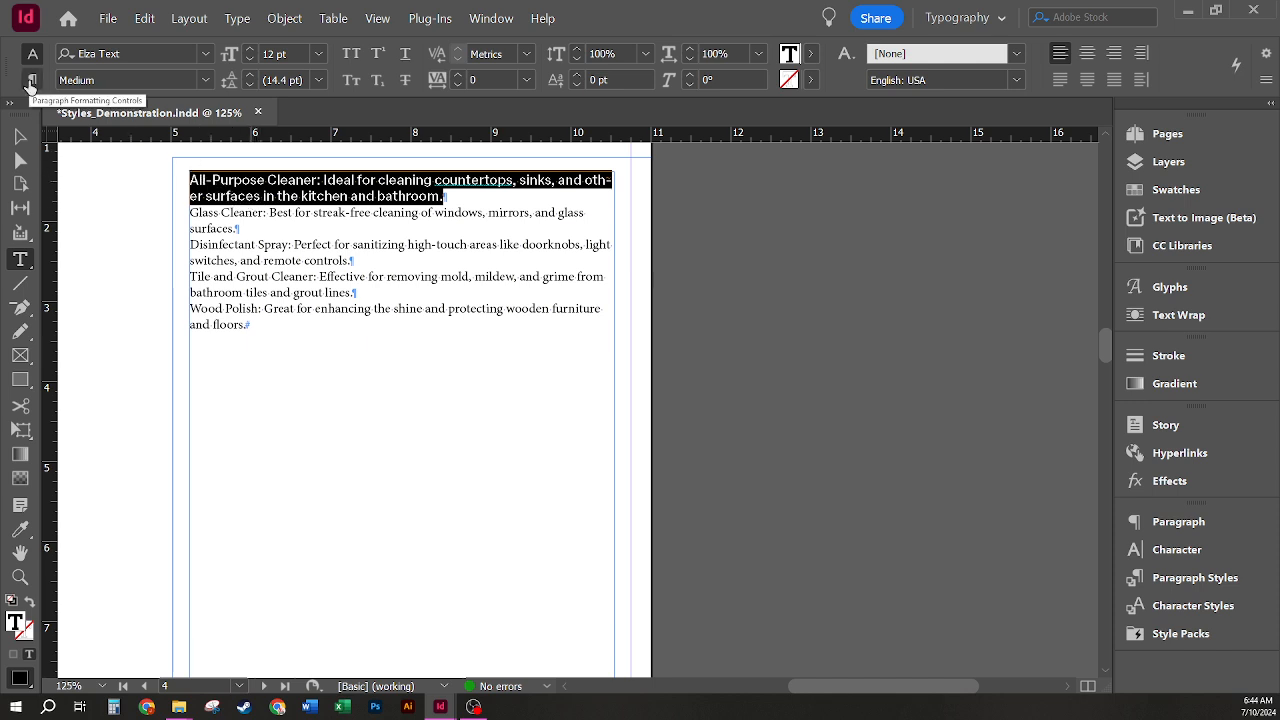
Step: Set the space after the All-Purpose Cleaner paragraph to 0.125 in
click(31, 80)
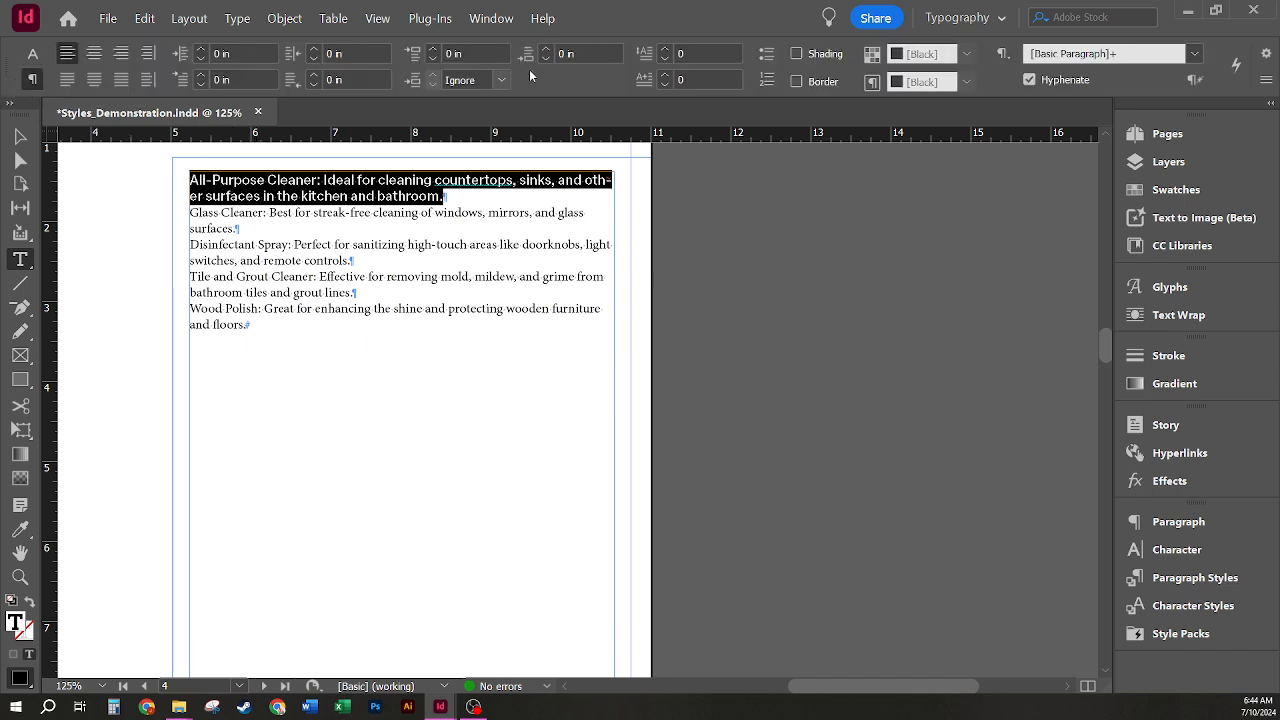
click(584, 53)
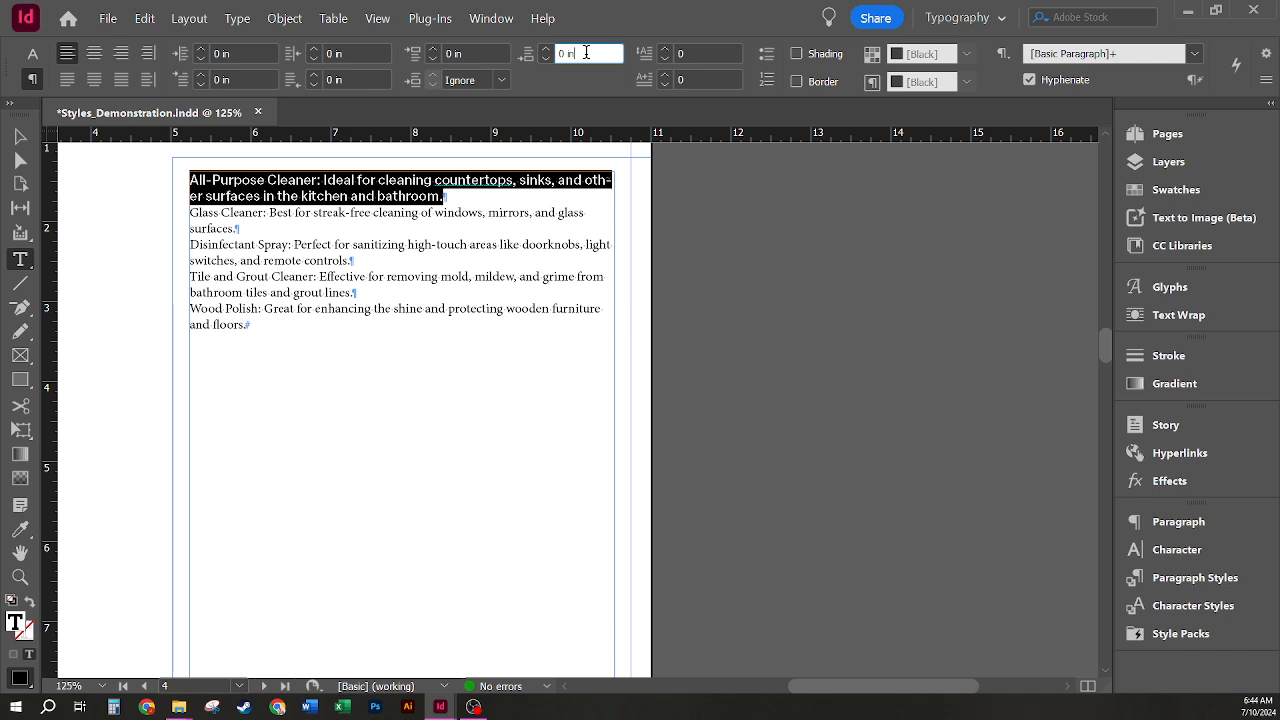
text(.125)
key(Return)
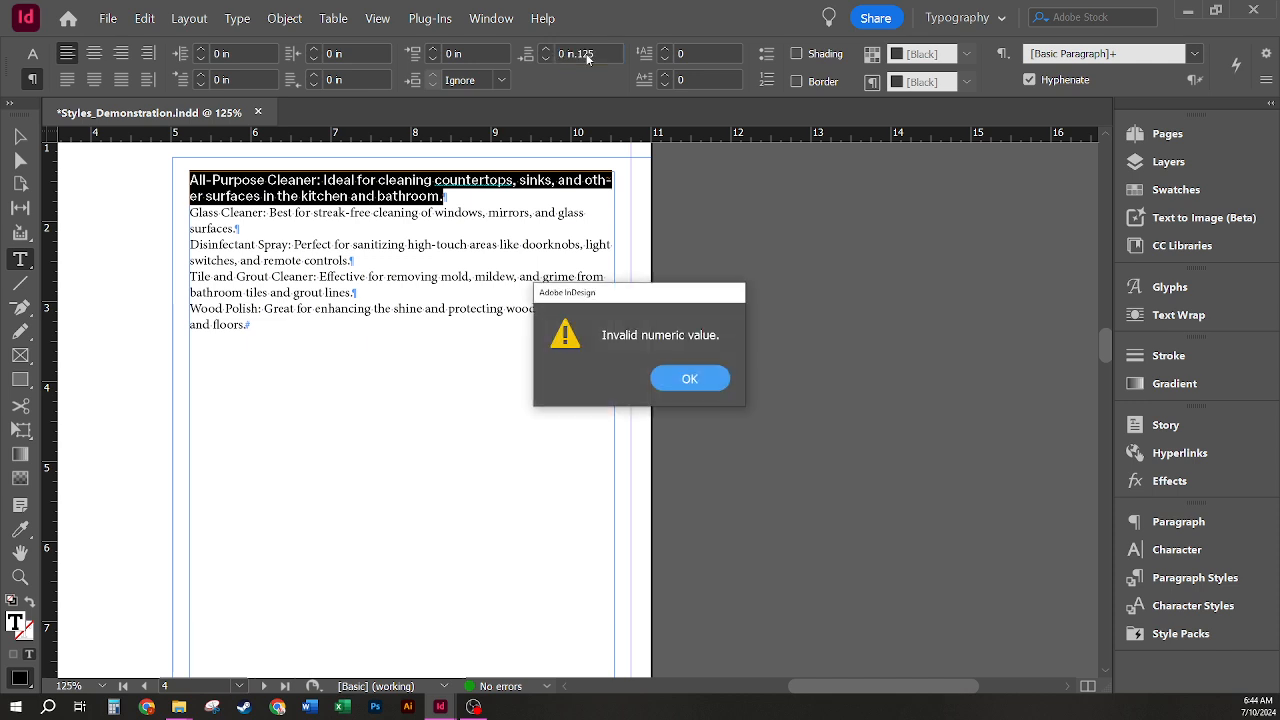
key(Return)
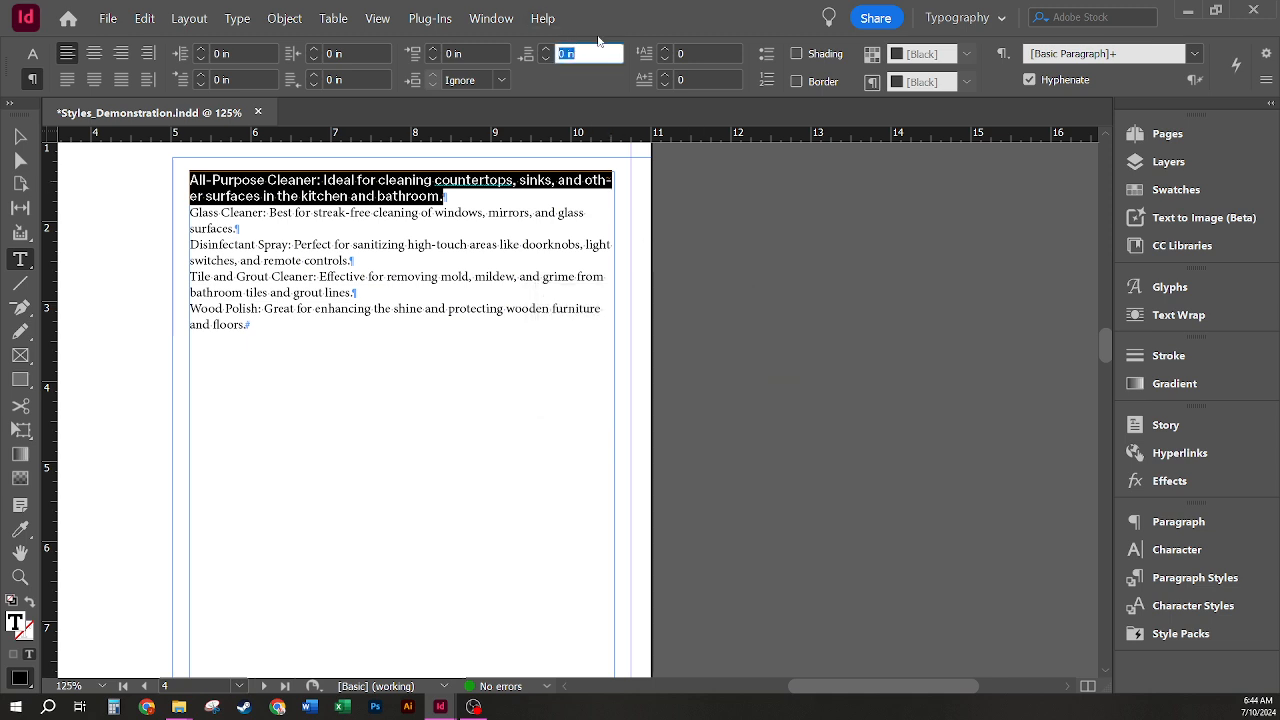
text(.125)
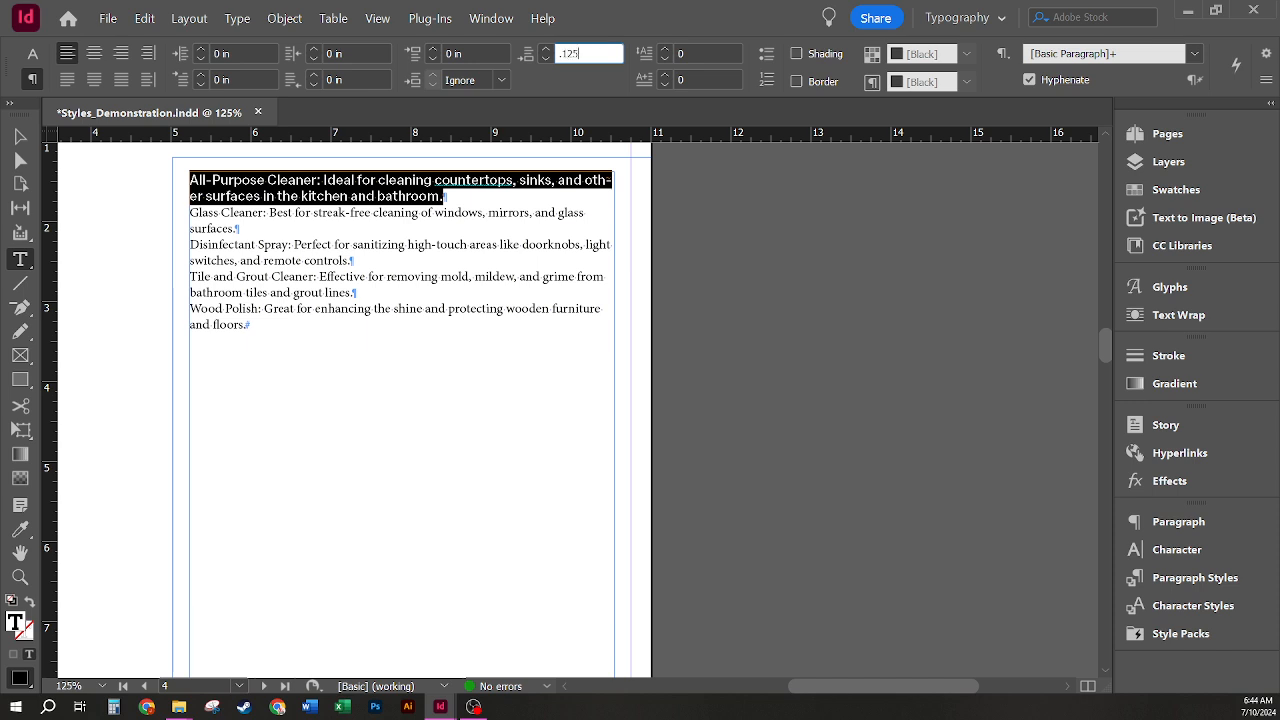
key(Return)
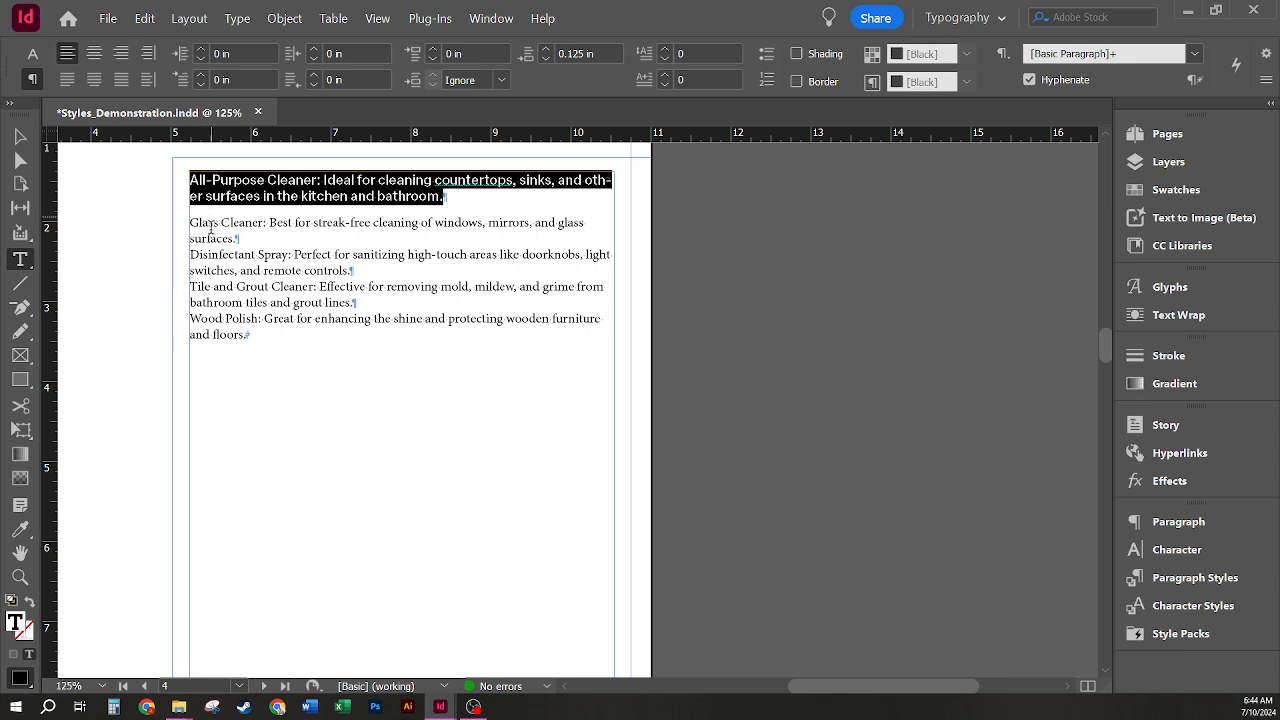
click(487, 222)
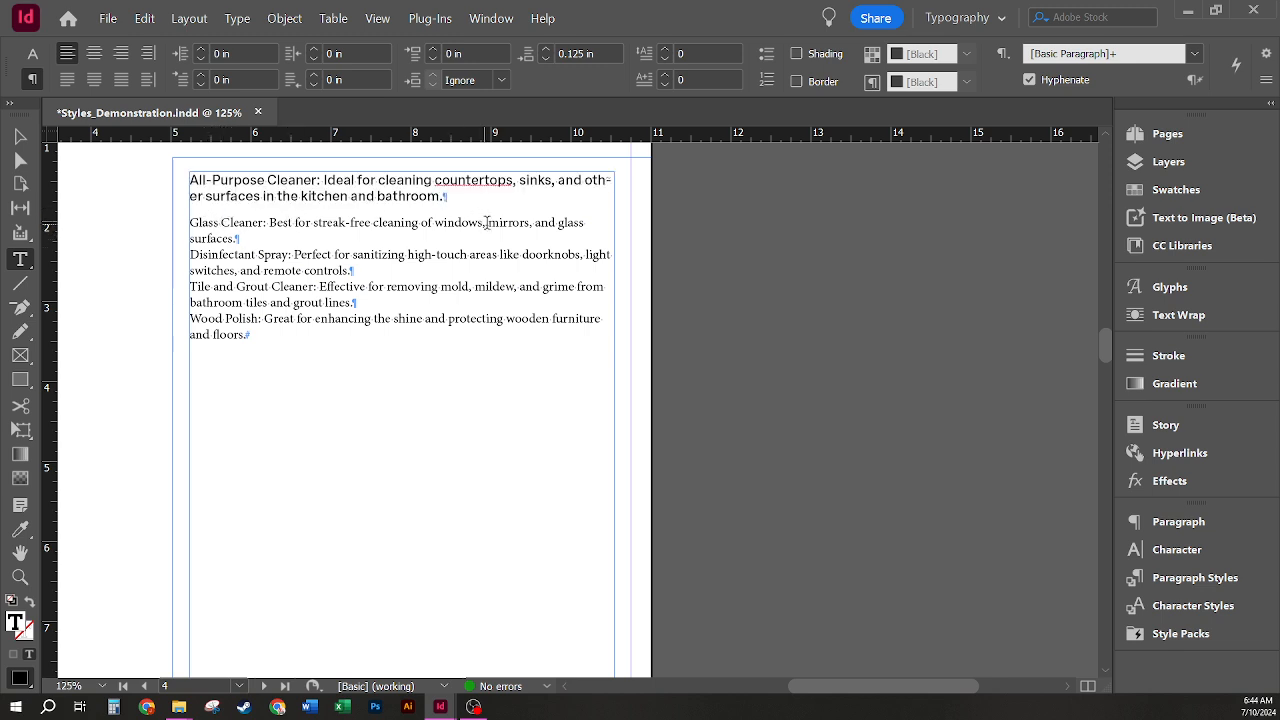
Step: Create a paragraph style named Product List from the formatted All-Purpose Cleaner paragraph, checking its basic character formats and its indents and spacing
click(442, 197)
drag(385, 196, 398, 196)
click(1229, 585)
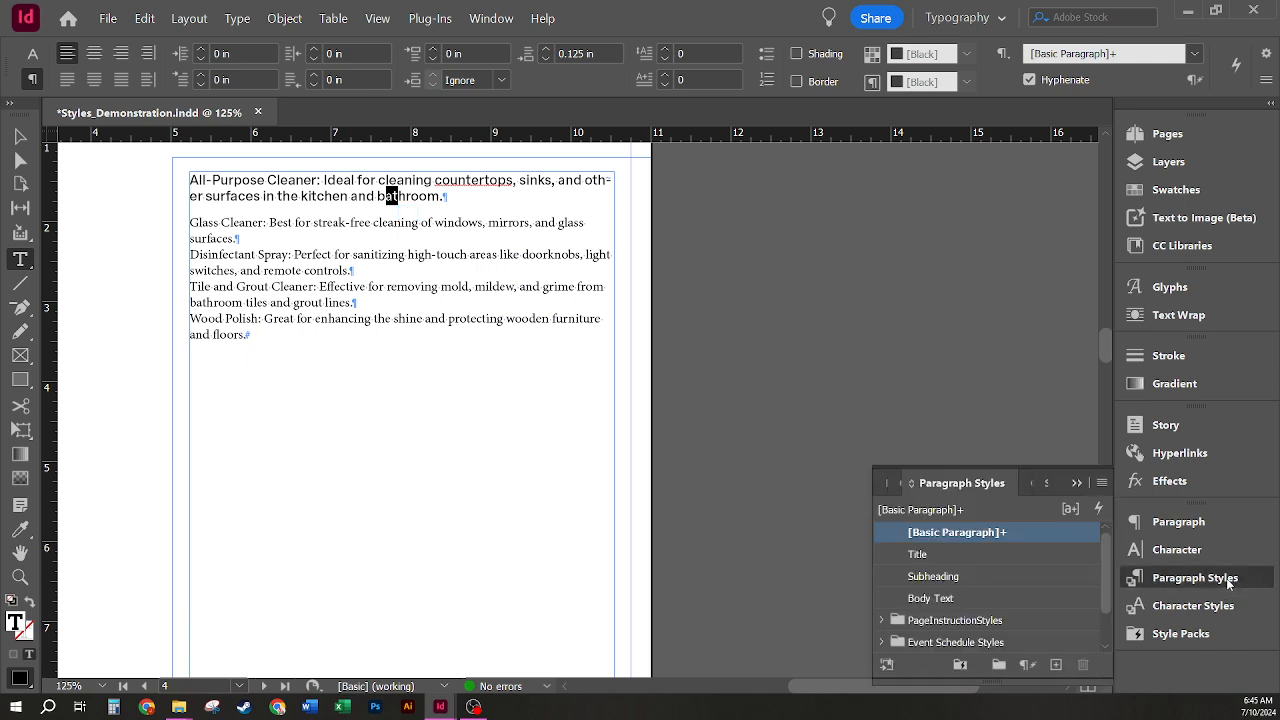
alt+click(1056, 668)
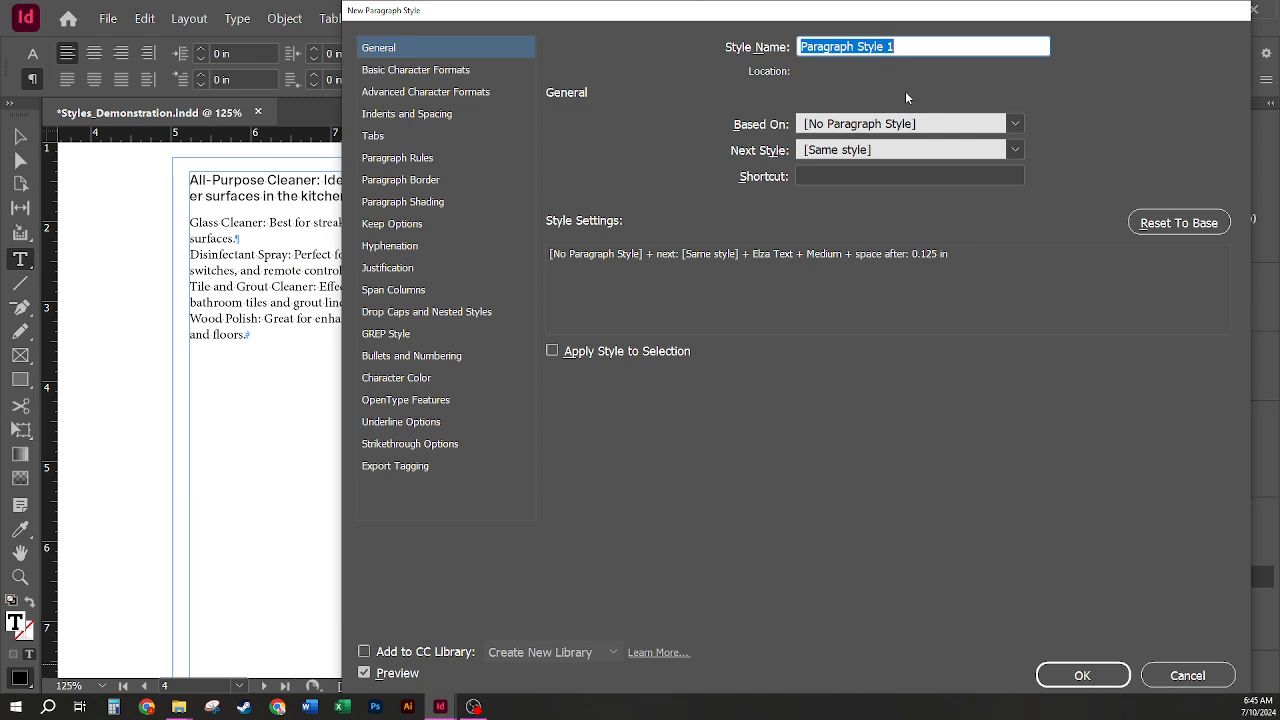
text(Pr)
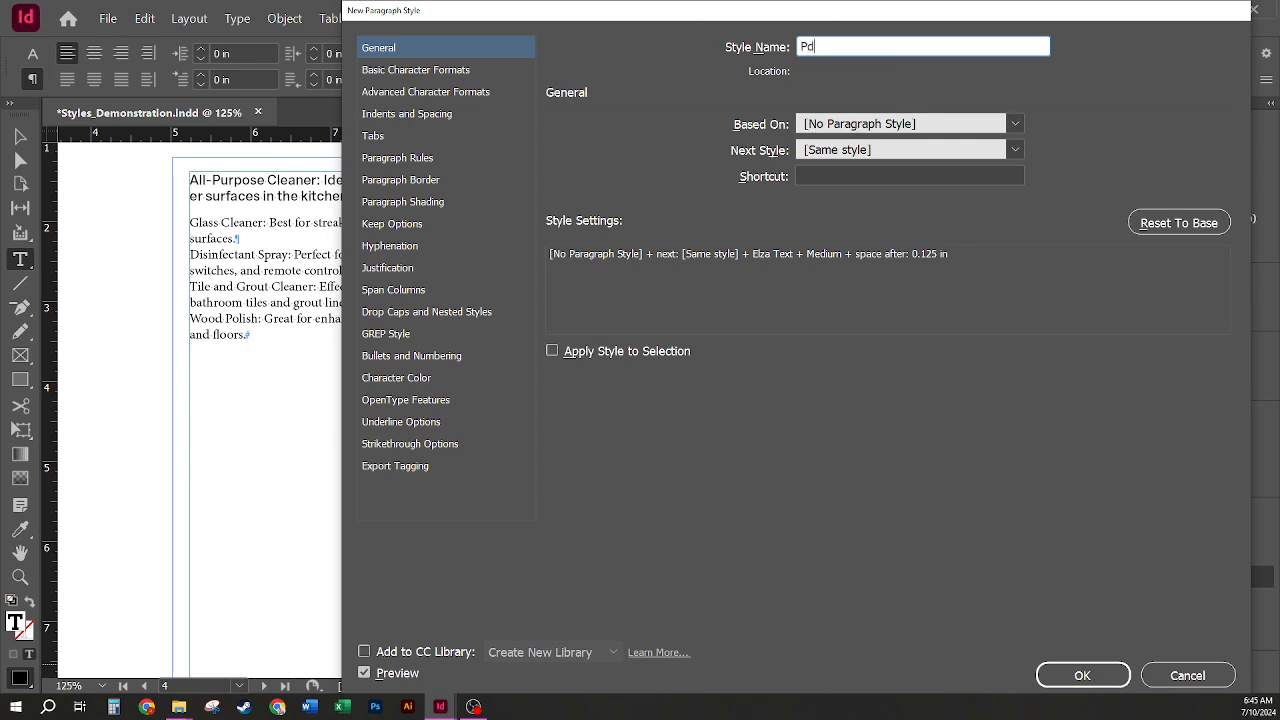
text(oducti=)
key(BackSpace)
key(BackSpace)
text(List)
click(447, 72)
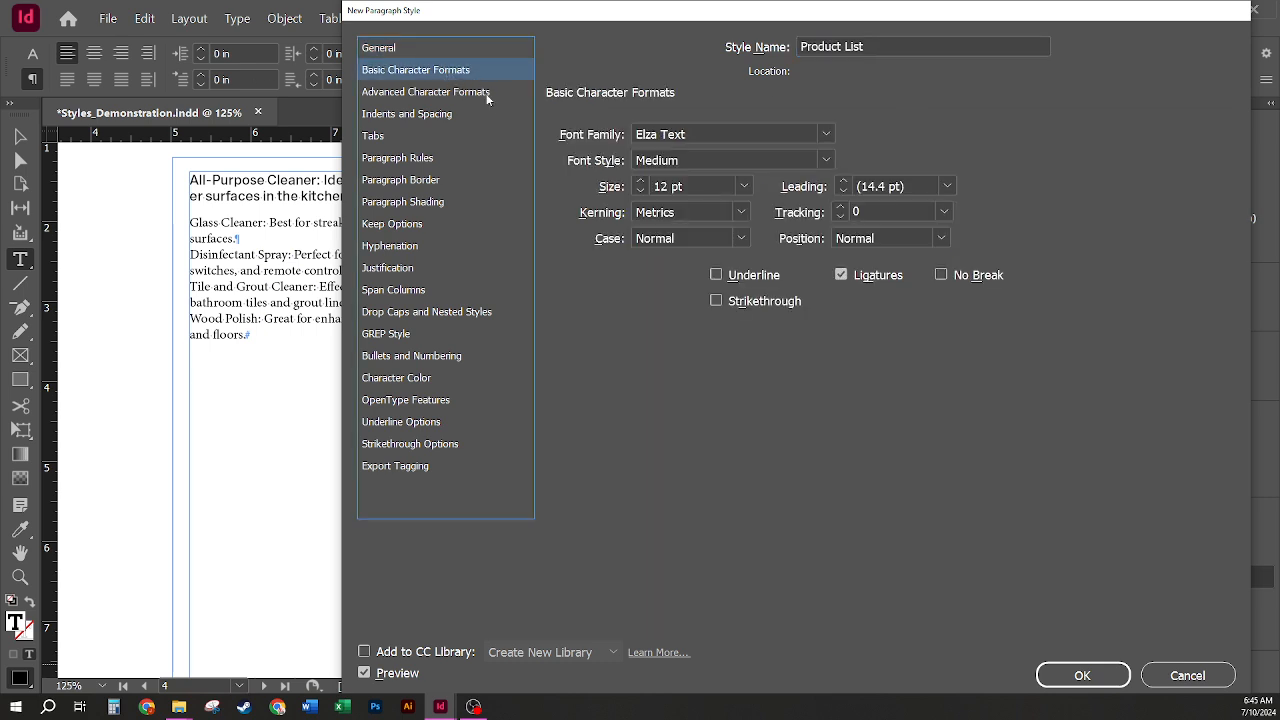
click(450, 115)
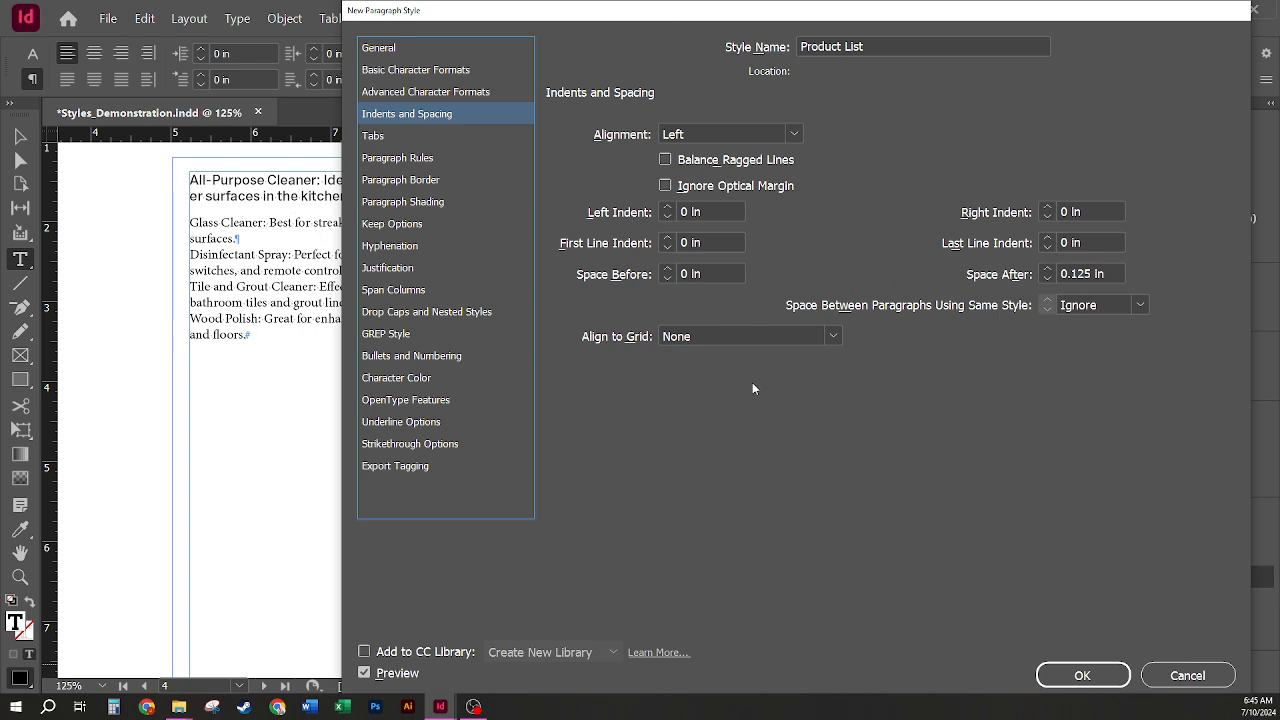
click(1083, 673)
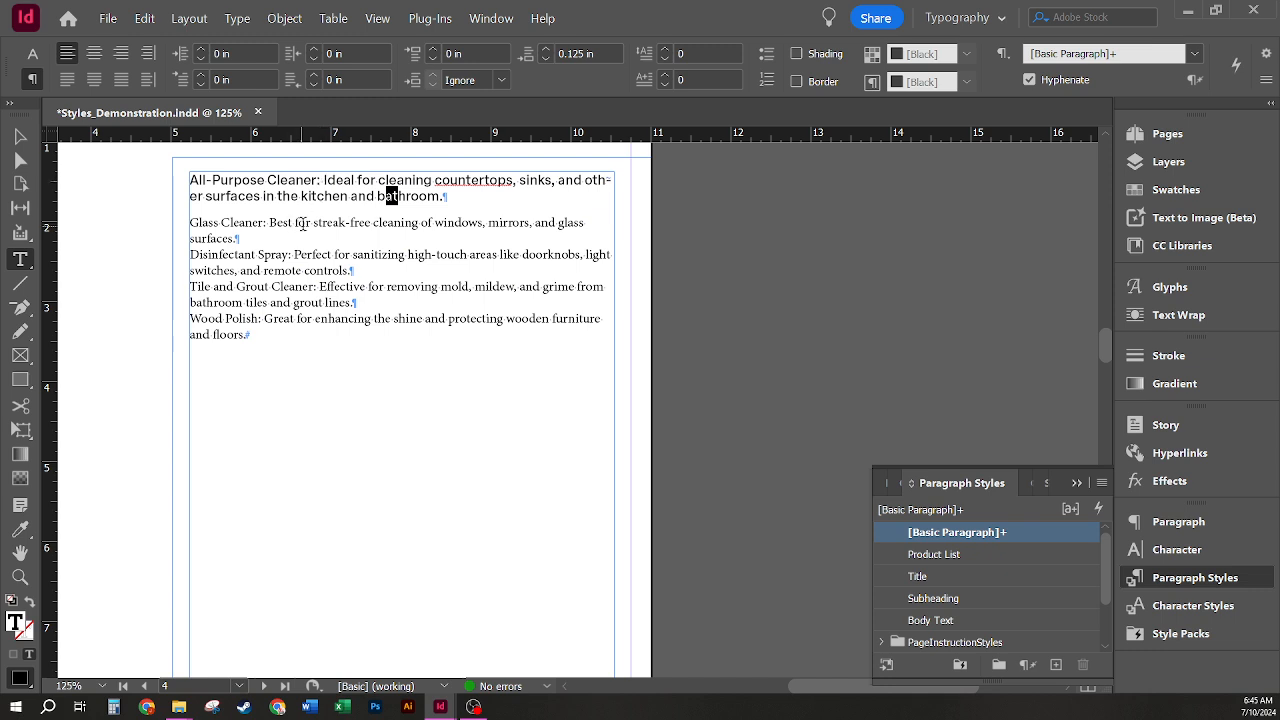
Step: Apply All Caps to the lead-in text "All-Purpose Cleaner:", including its colon
click(291, 186)
drag(320, 180, 50, 182)
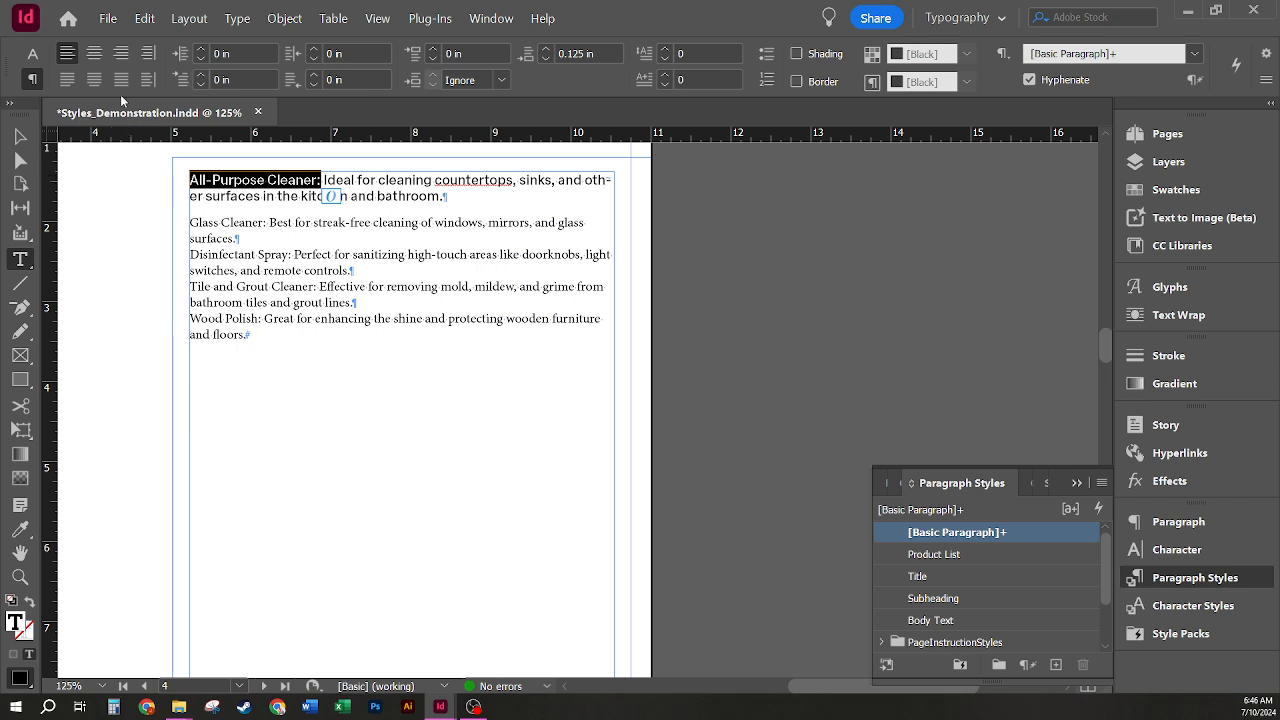
click(32, 53)
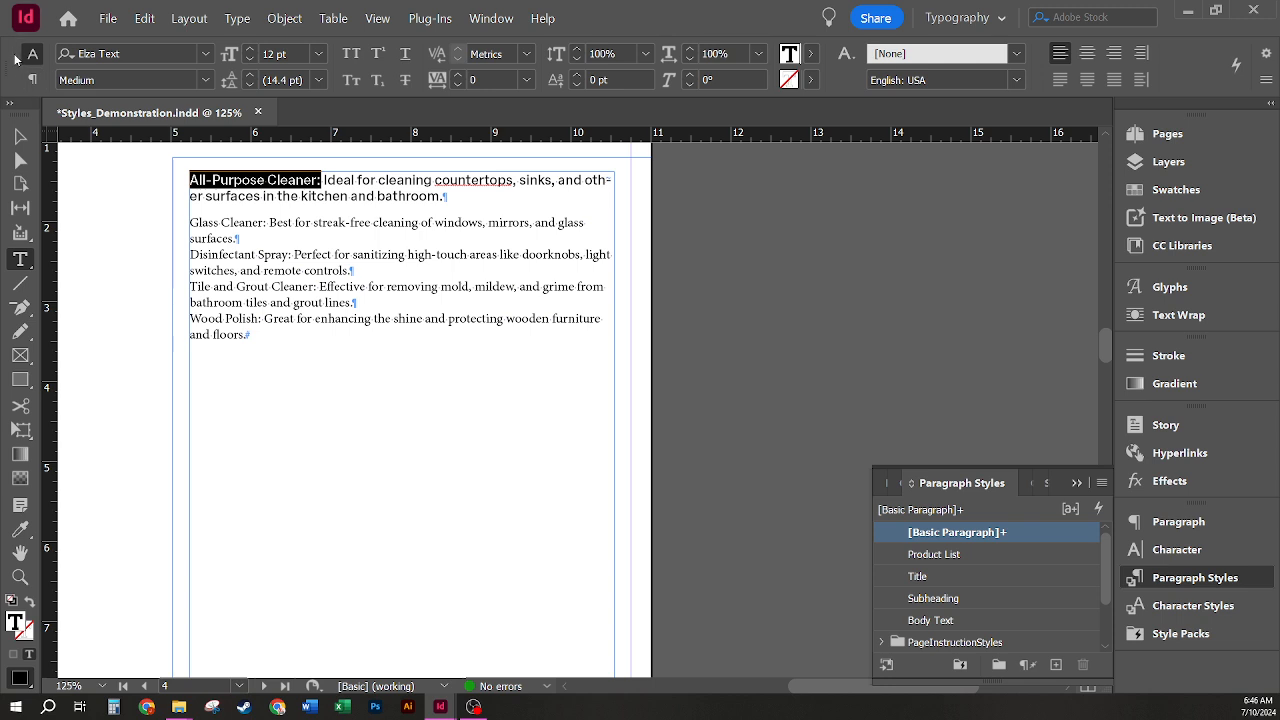
click(350, 55)
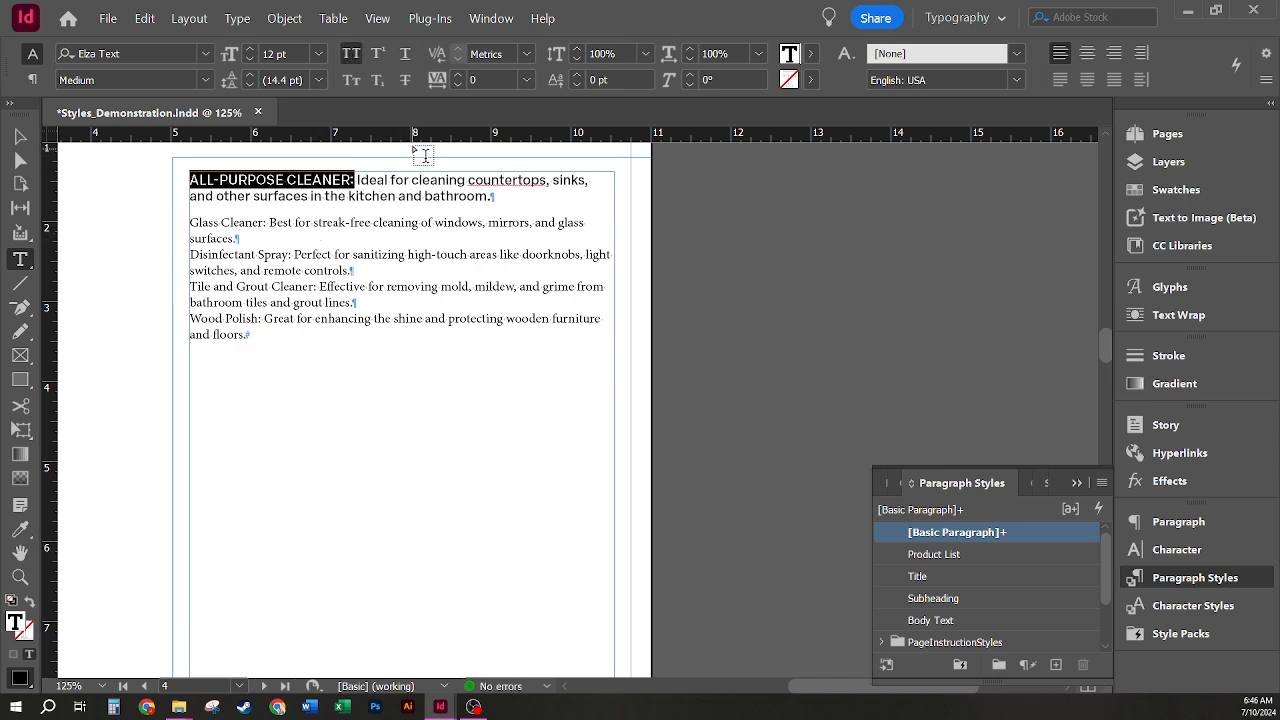
click(351, 56)
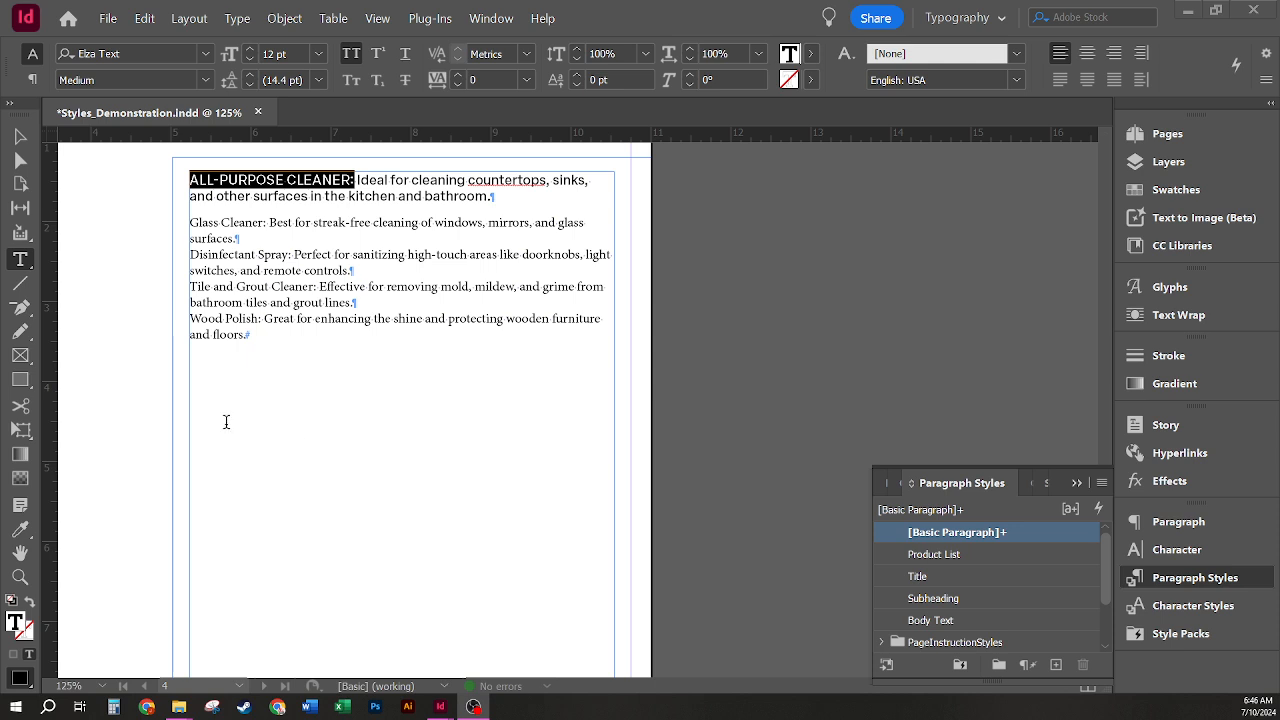
Step: Set the font style of the "All-Purpose Cleaner:" lead-in to Bold
click(205, 81)
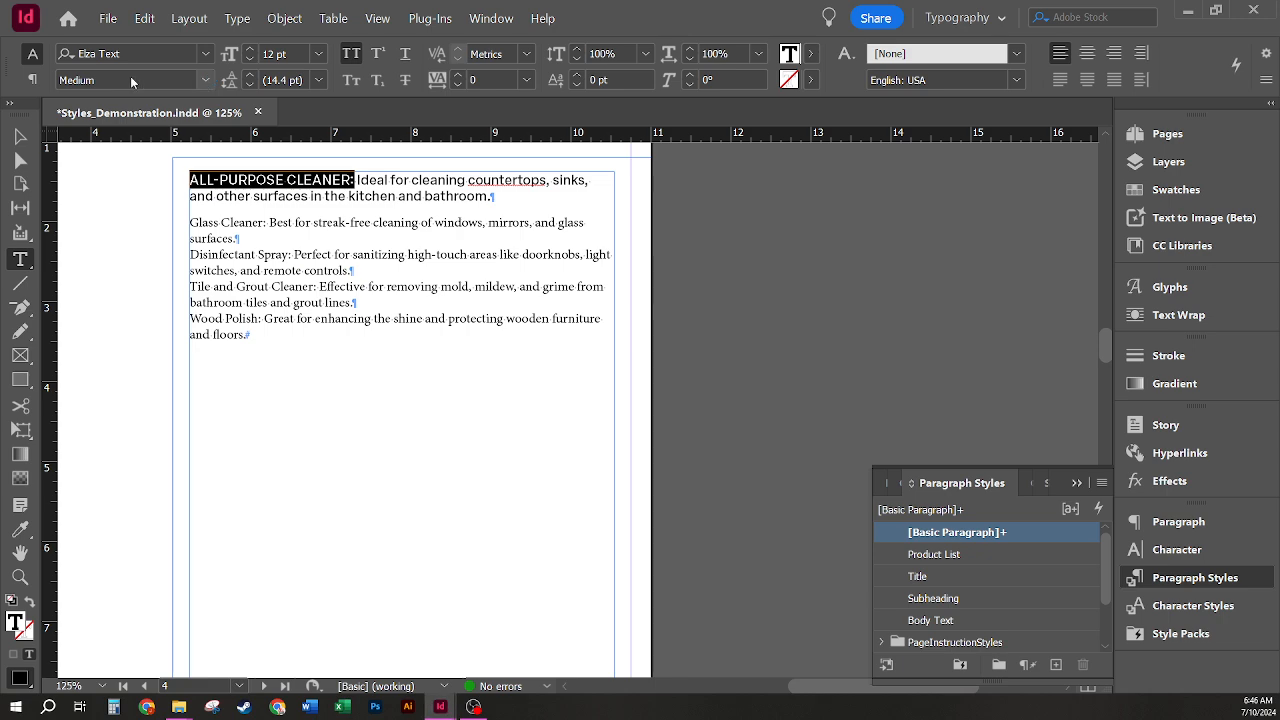
click(207, 79)
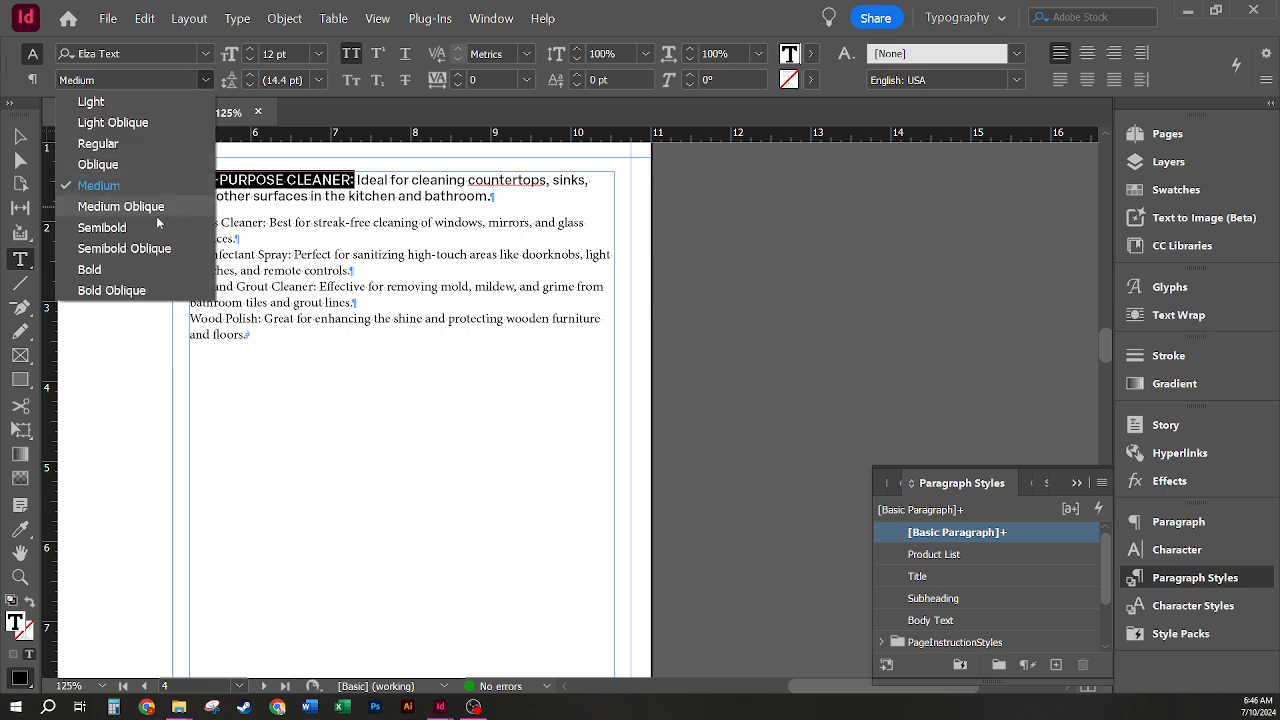
click(121, 269)
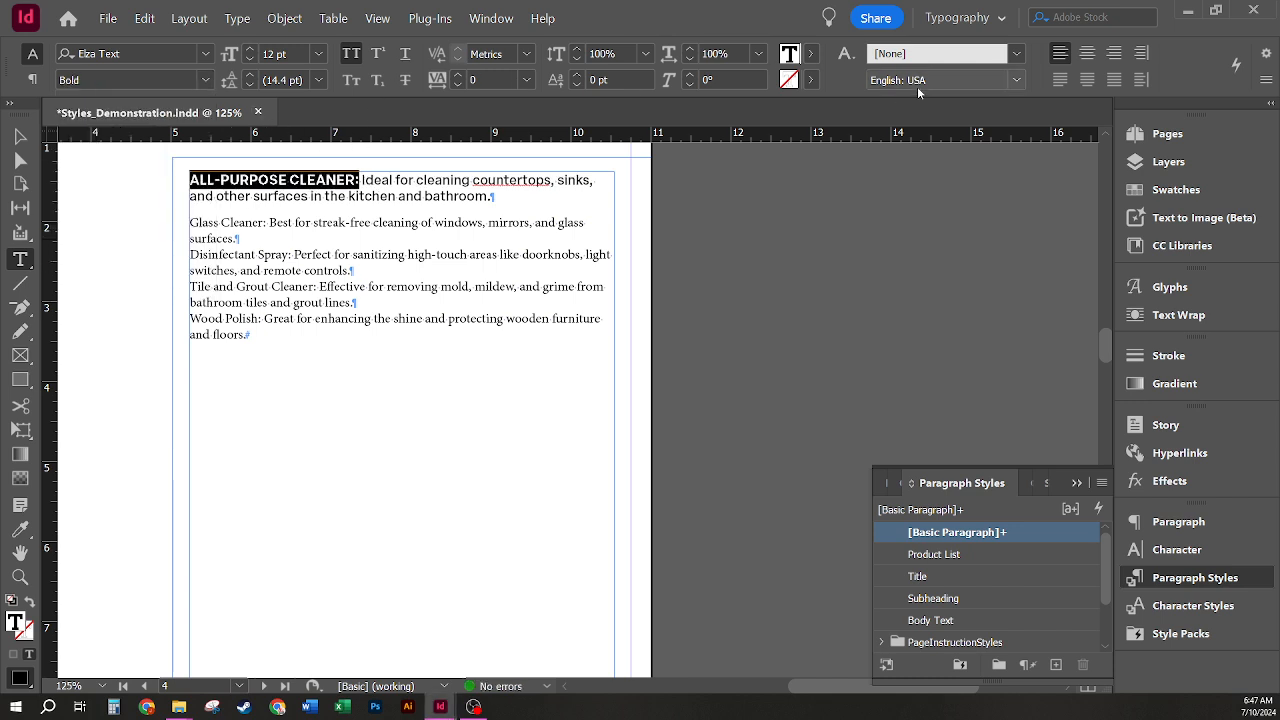
Step: Set the text fill of the "All-Purpose Cleaner:" lead-in to the red swatch C=15 M=100 Y=100 K=0
click(810, 53)
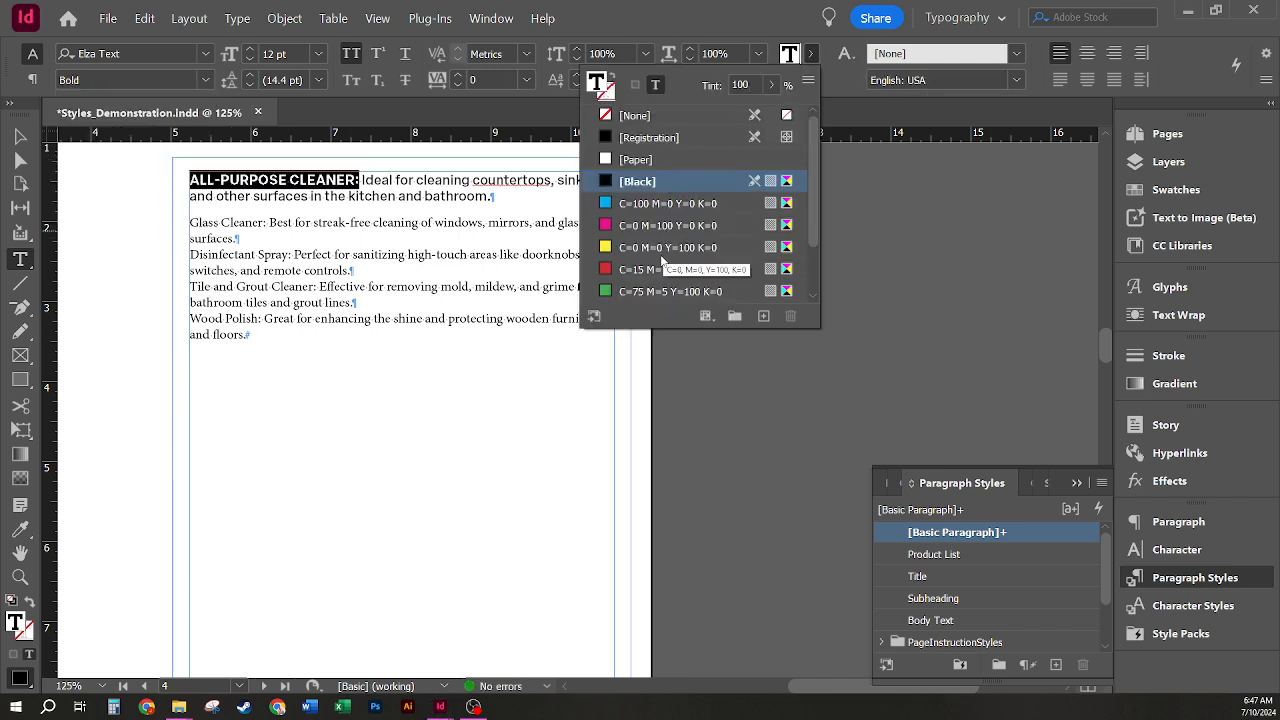
click(653, 268)
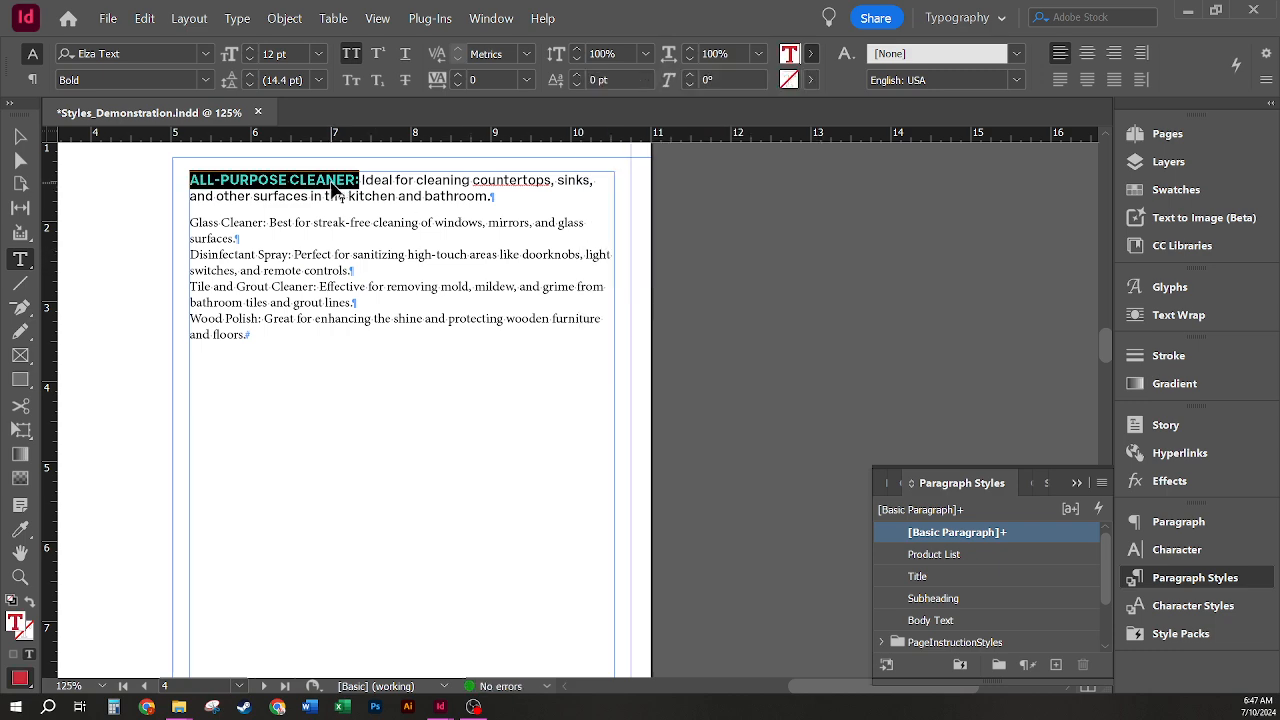
click(400, 266)
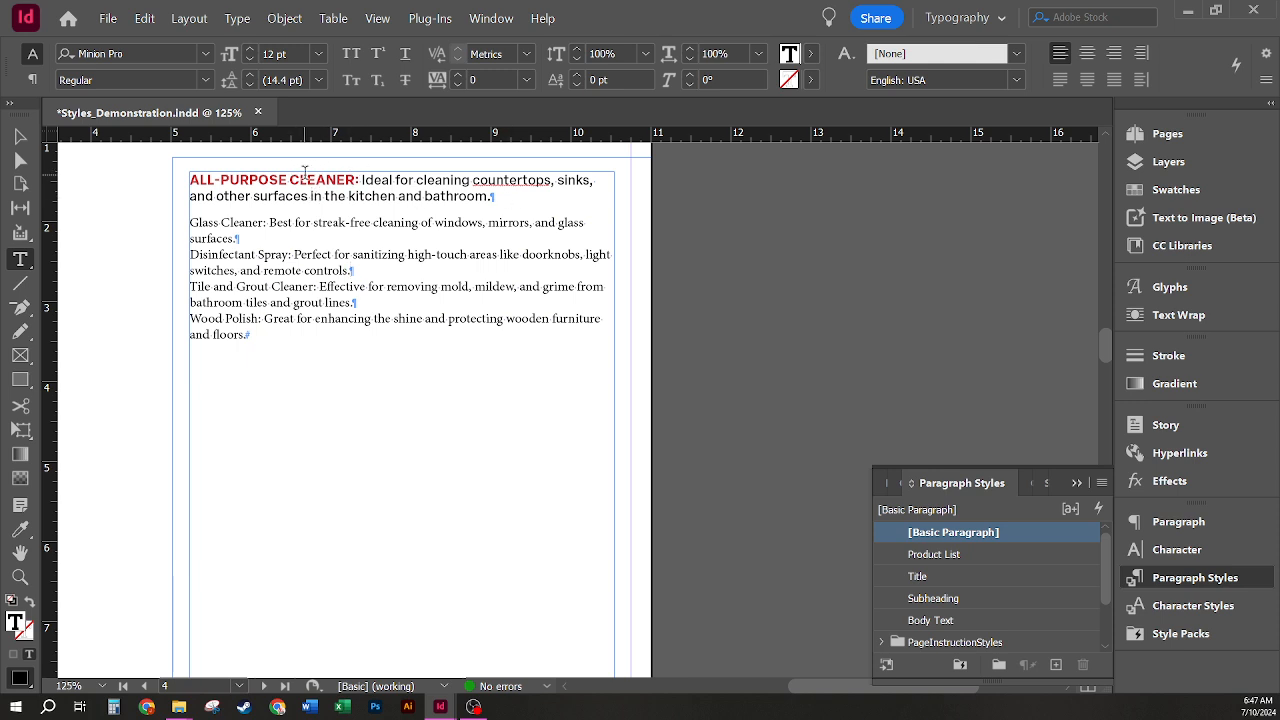
drag(307, 181, 230, 181)
click(338, 181)
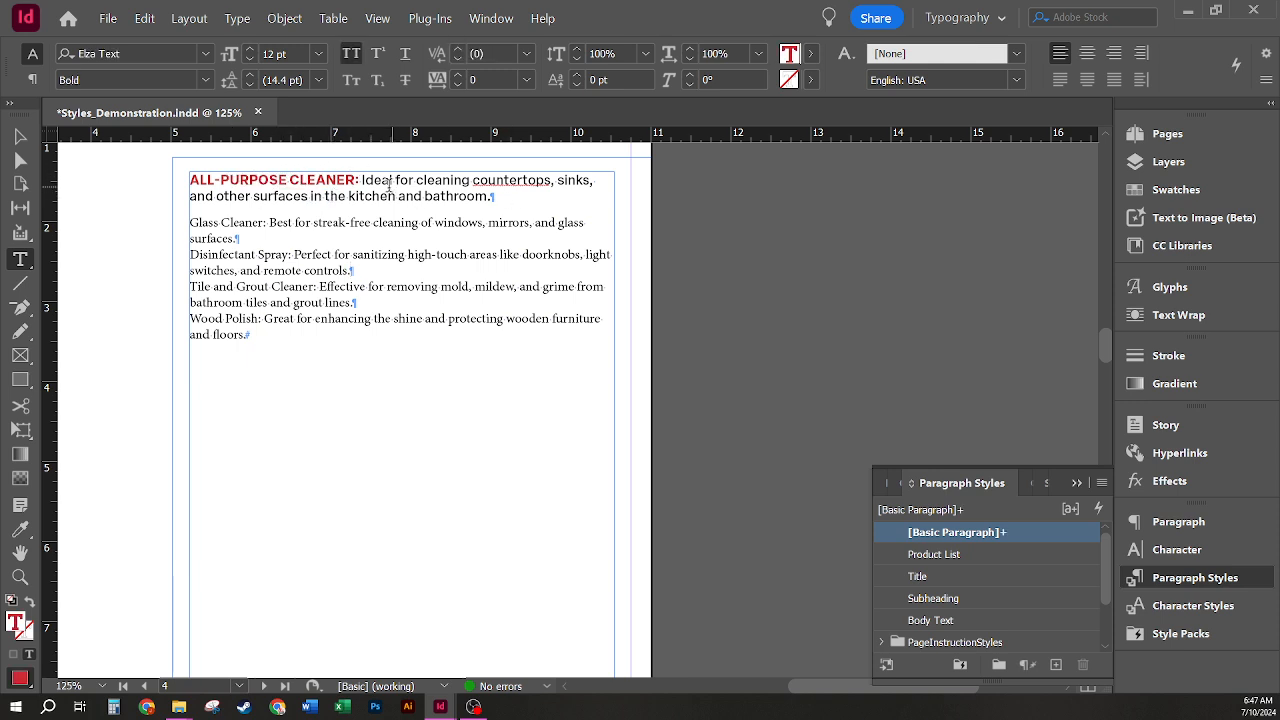
drag(354, 180, 196, 180)
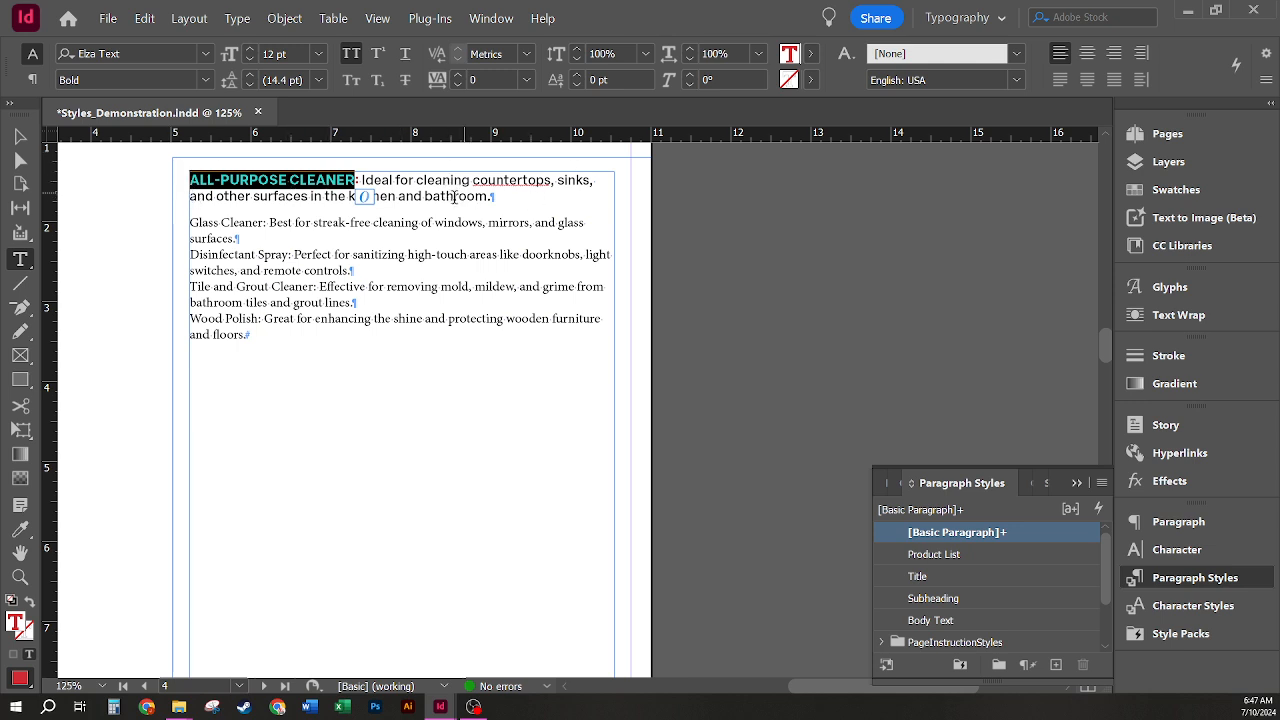
click(249, 184)
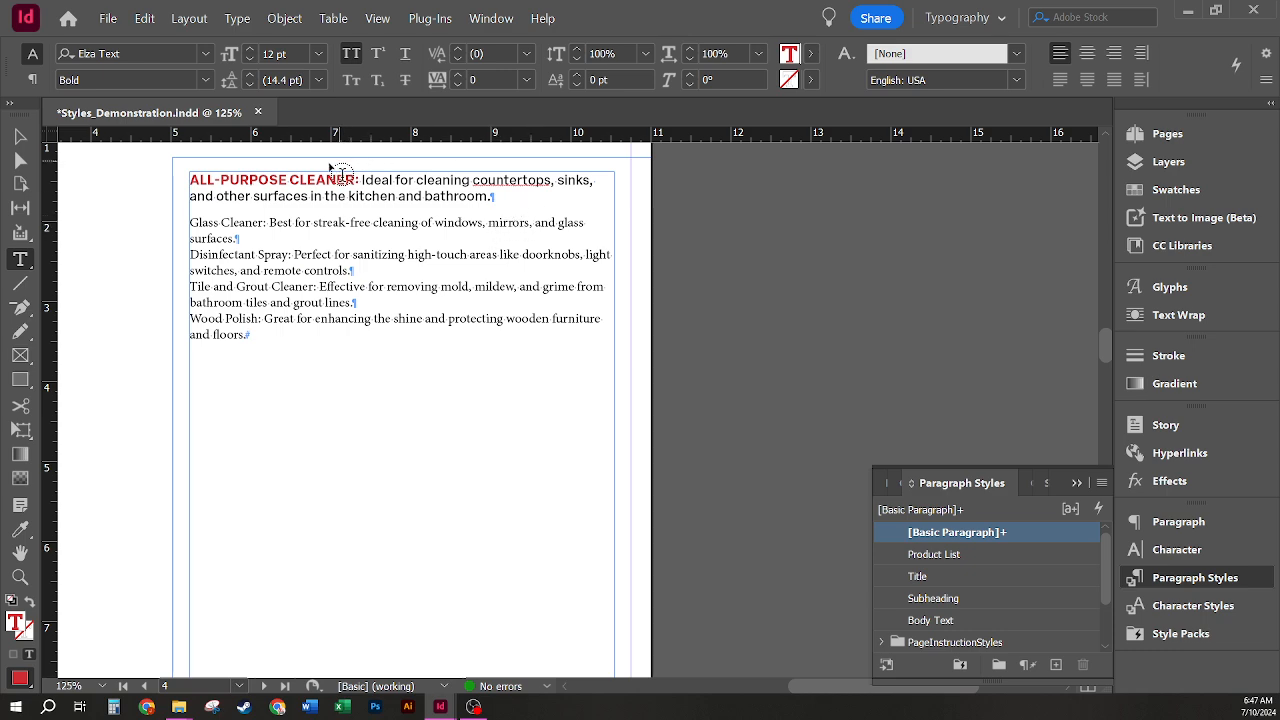
Step: Create a character style named Bold Red Caps from the formatted "All-Purpose Cleaner:" lead-in text
drag(324, 180, 269, 182)
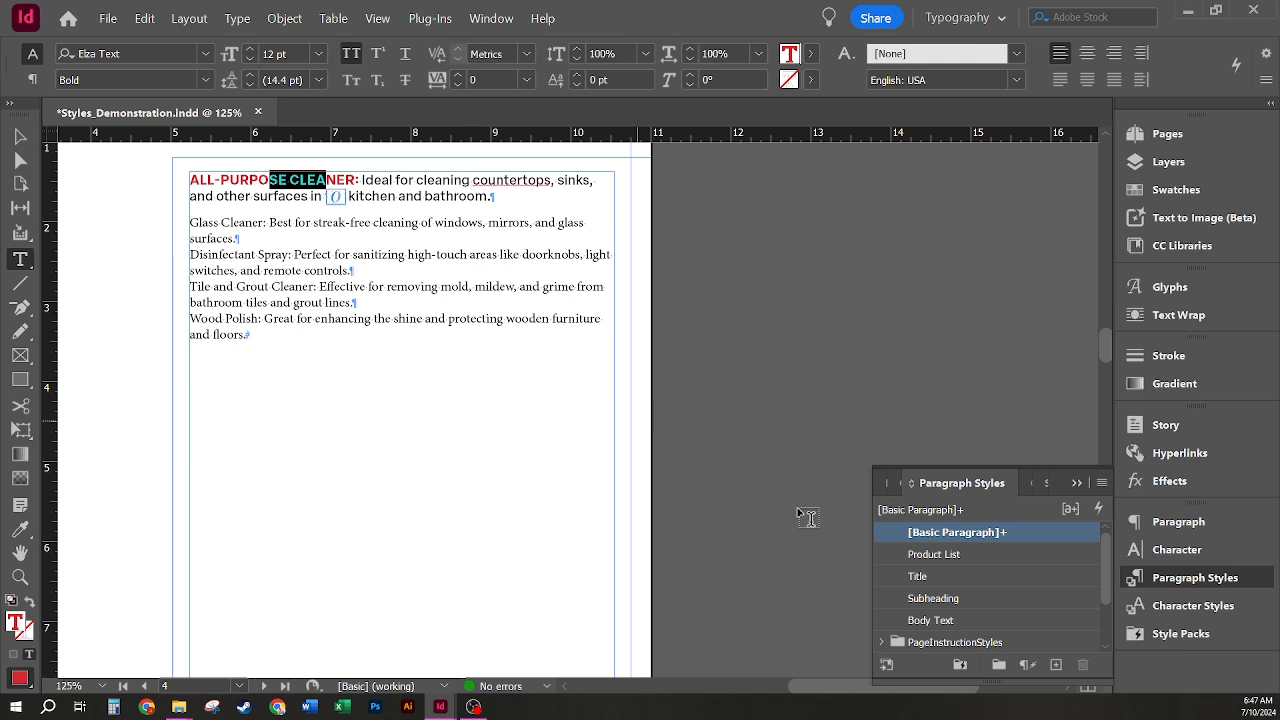
click(1240, 610)
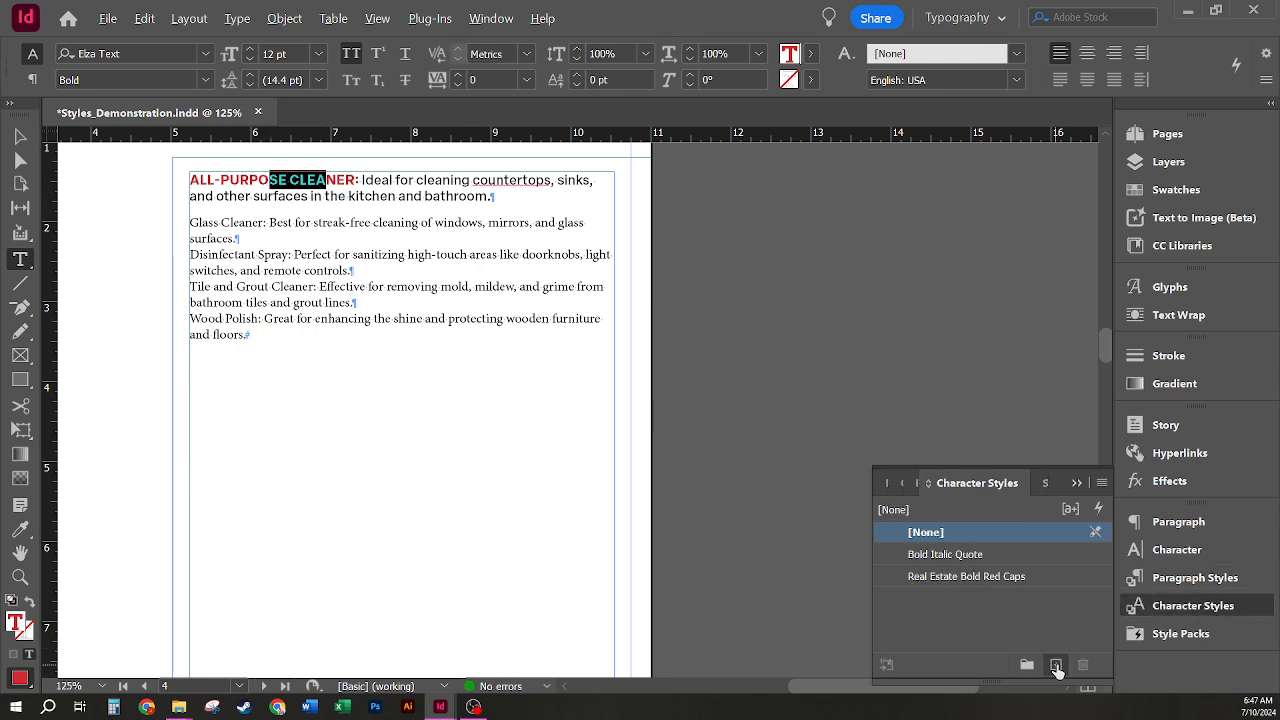
alt+click(1056, 666)
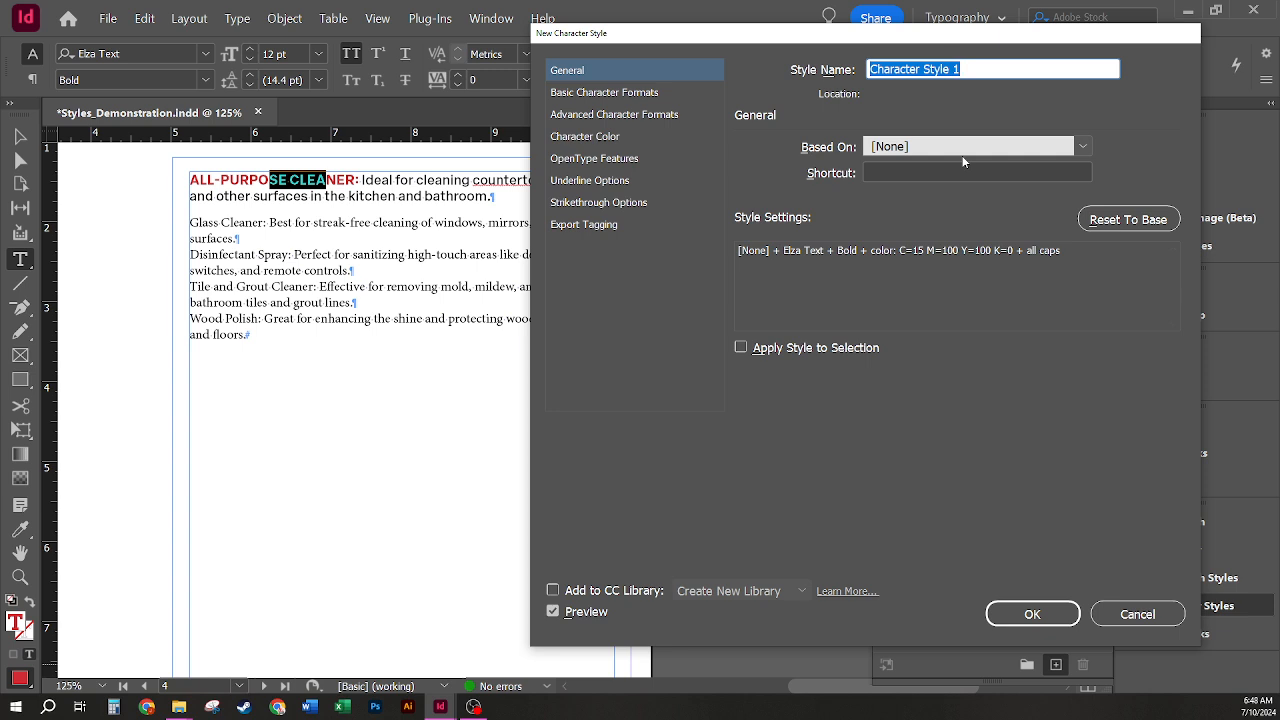
text(Bold )
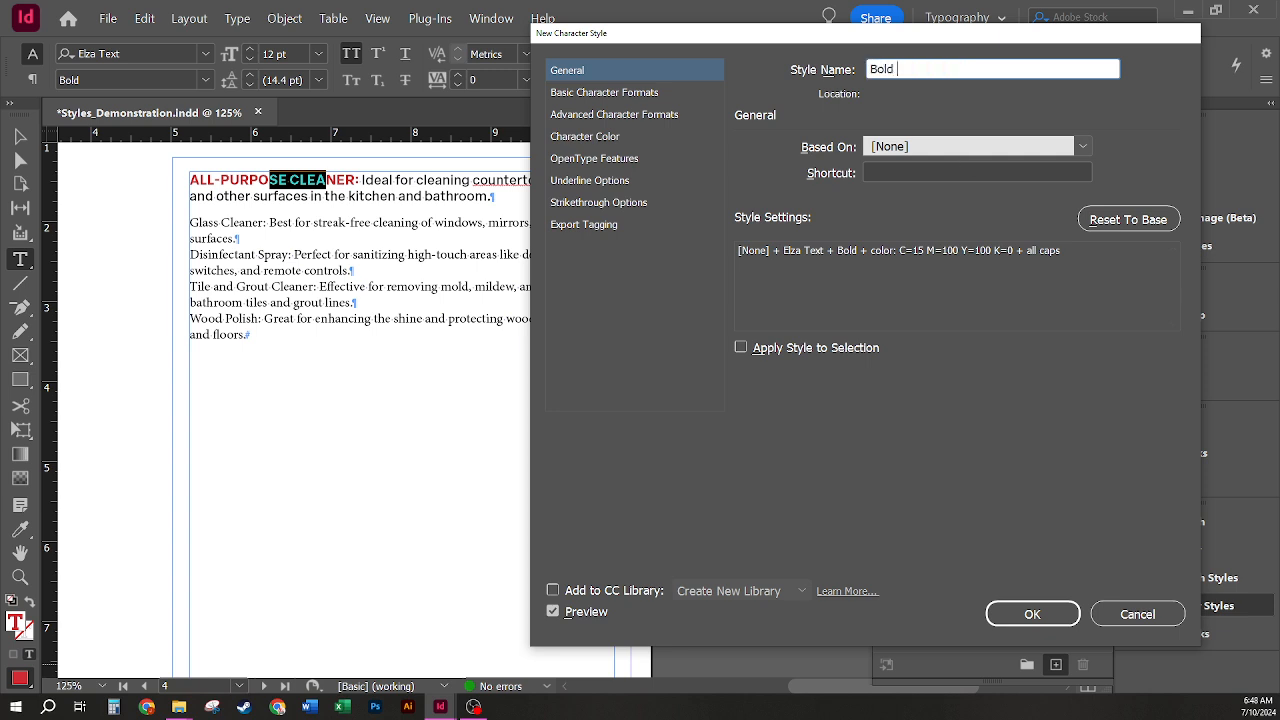
text(Red Caps)
click(1032, 613)
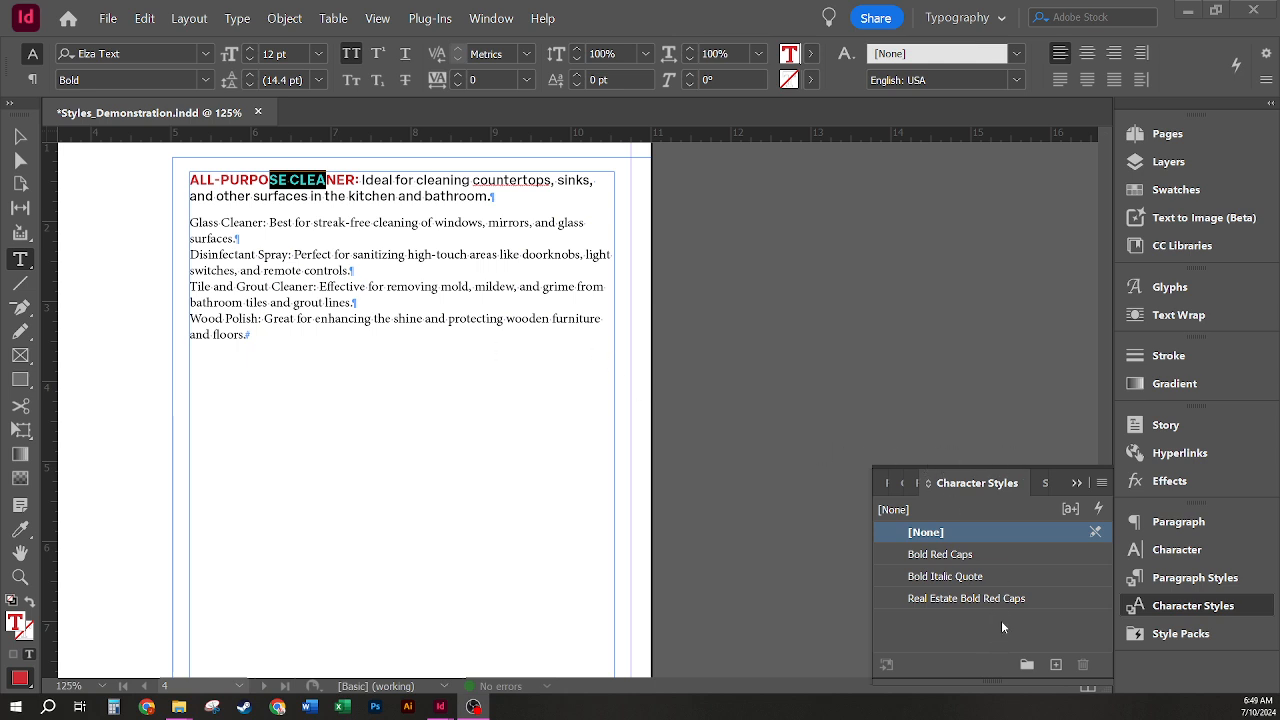
click(440, 196)
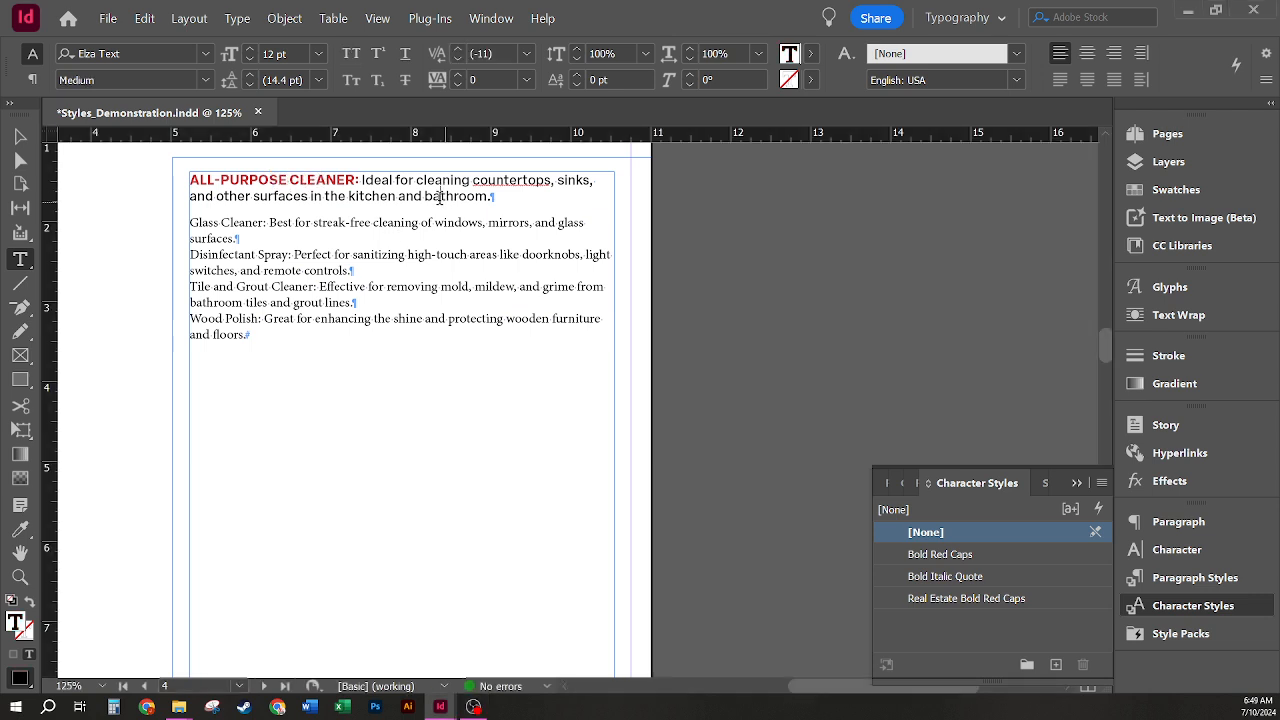
drag(337, 180, 268, 184)
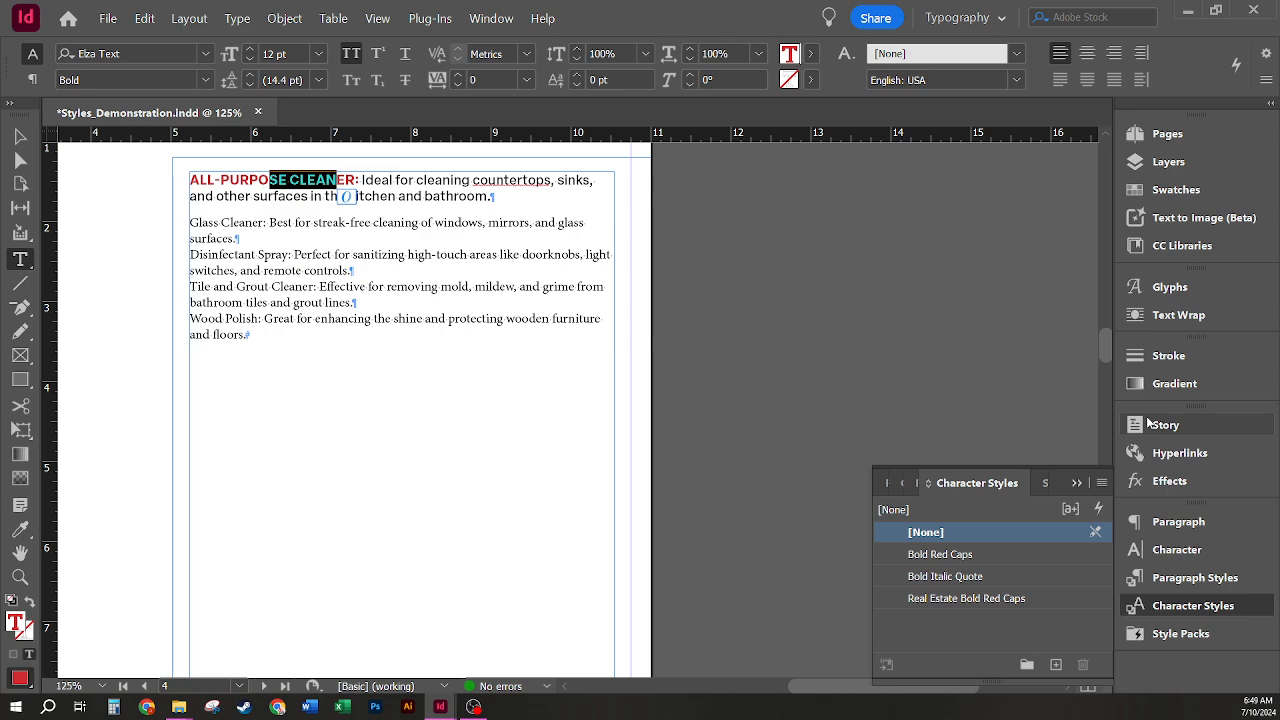
mouse_move(257, 335)
mouse_down()
mouse_move(145, 244)
mouse_move(140, 217)
mouse_up()
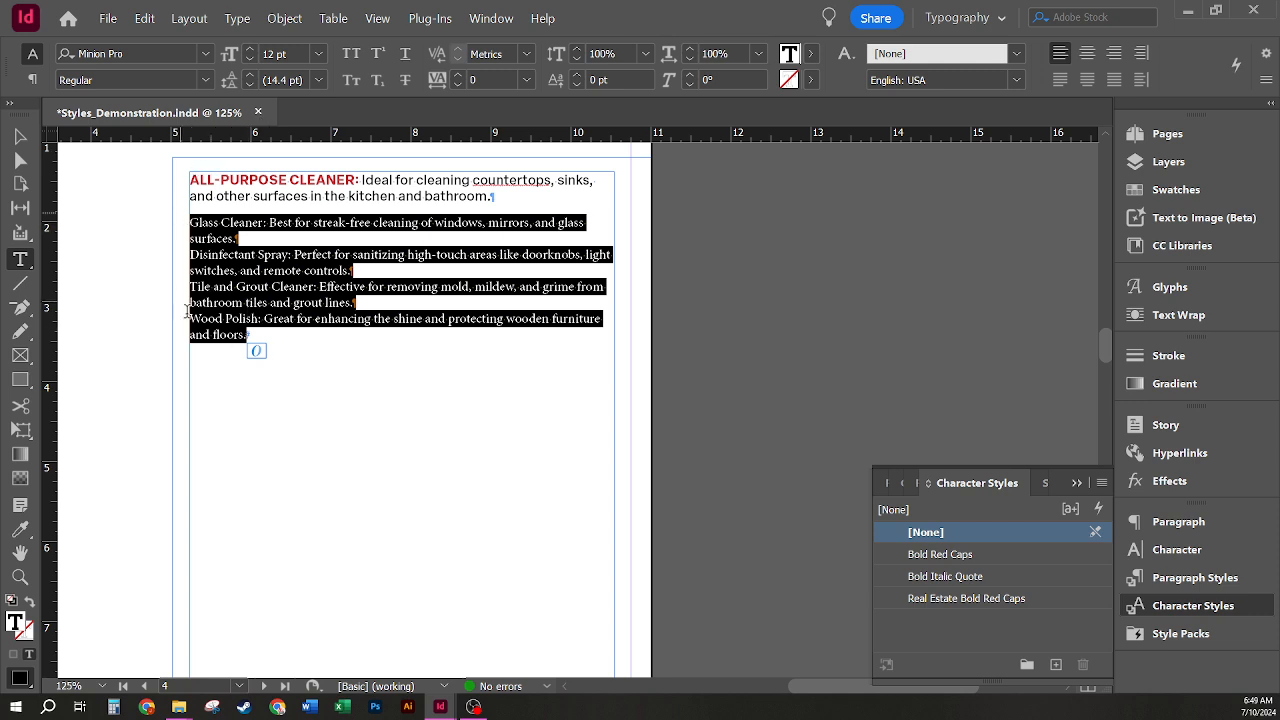
click(201, 281)
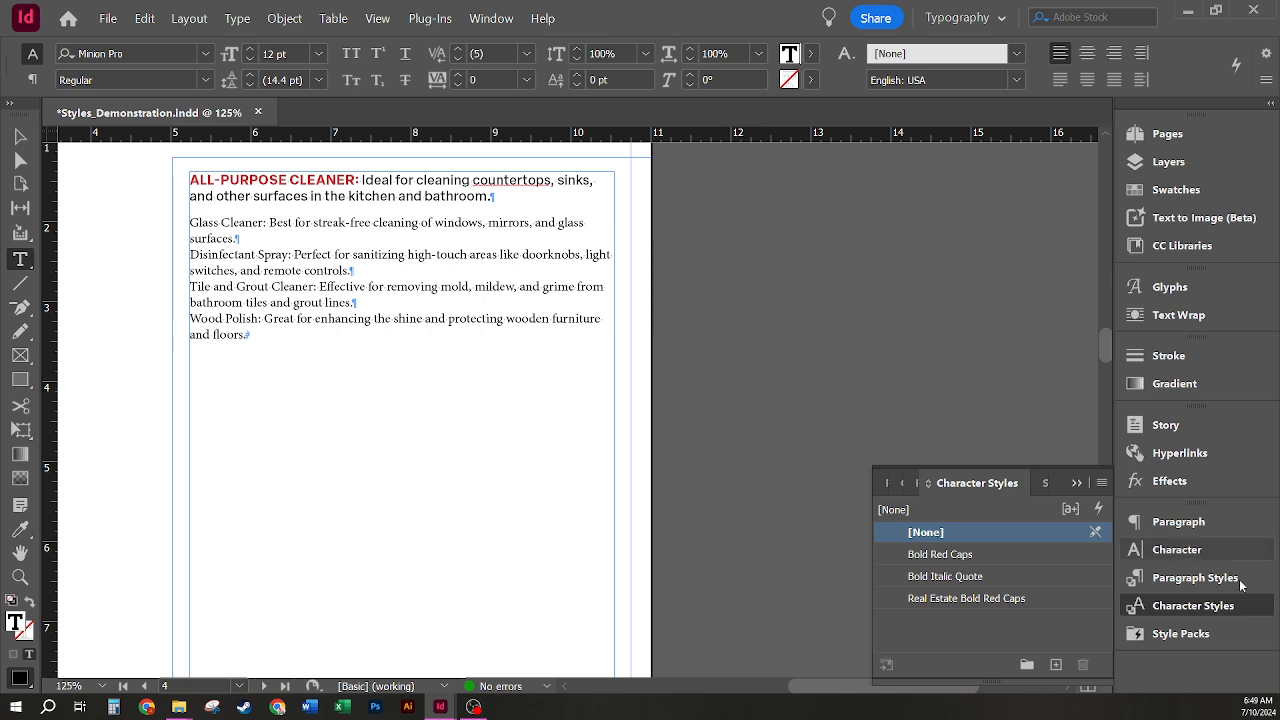
Step: Open the Product List paragraph style for editing and show its Drop Caps and Nested Styles settings
click(1195, 578)
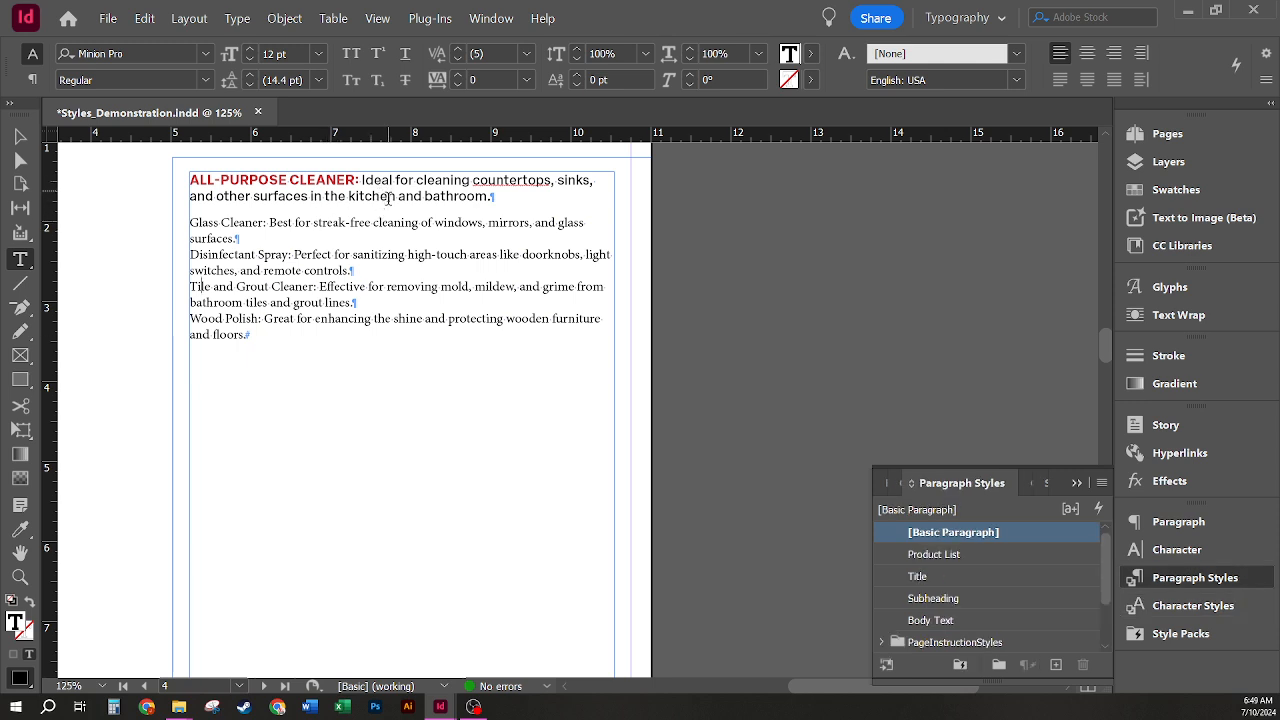
drag(455, 196, 433, 196)
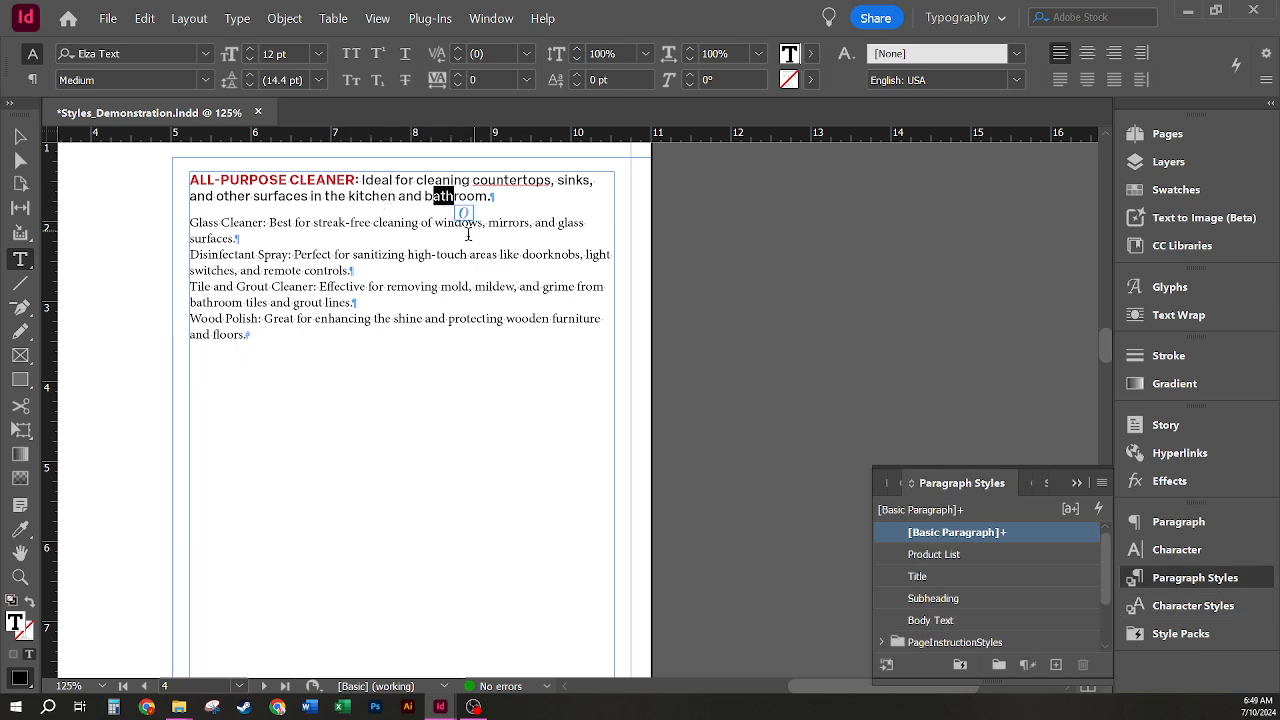
click(506, 220)
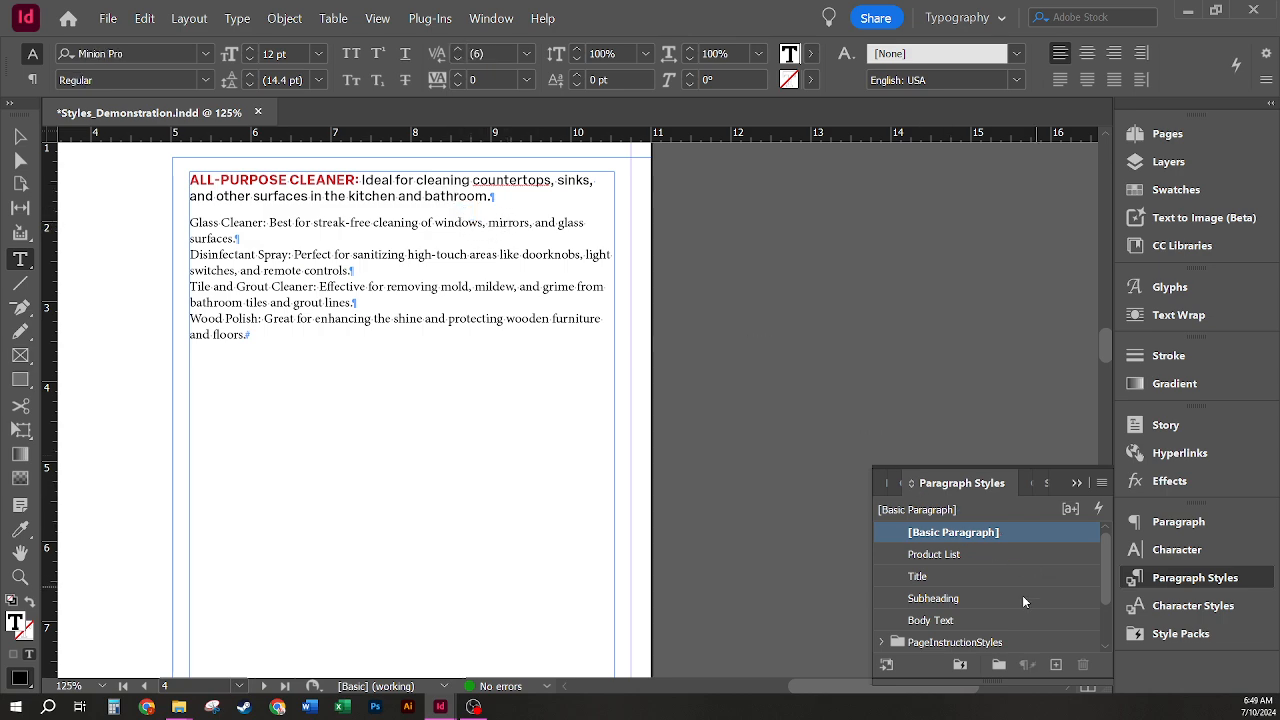
right_click(966, 558)
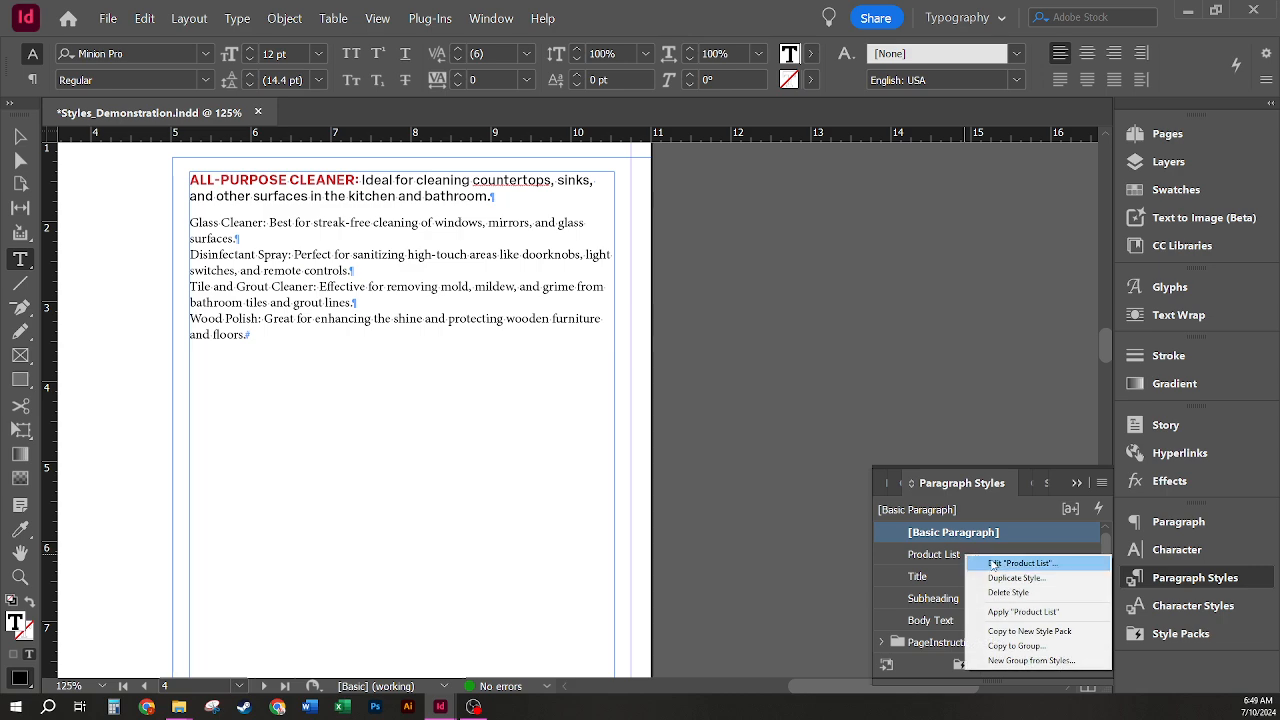
click(992, 562)
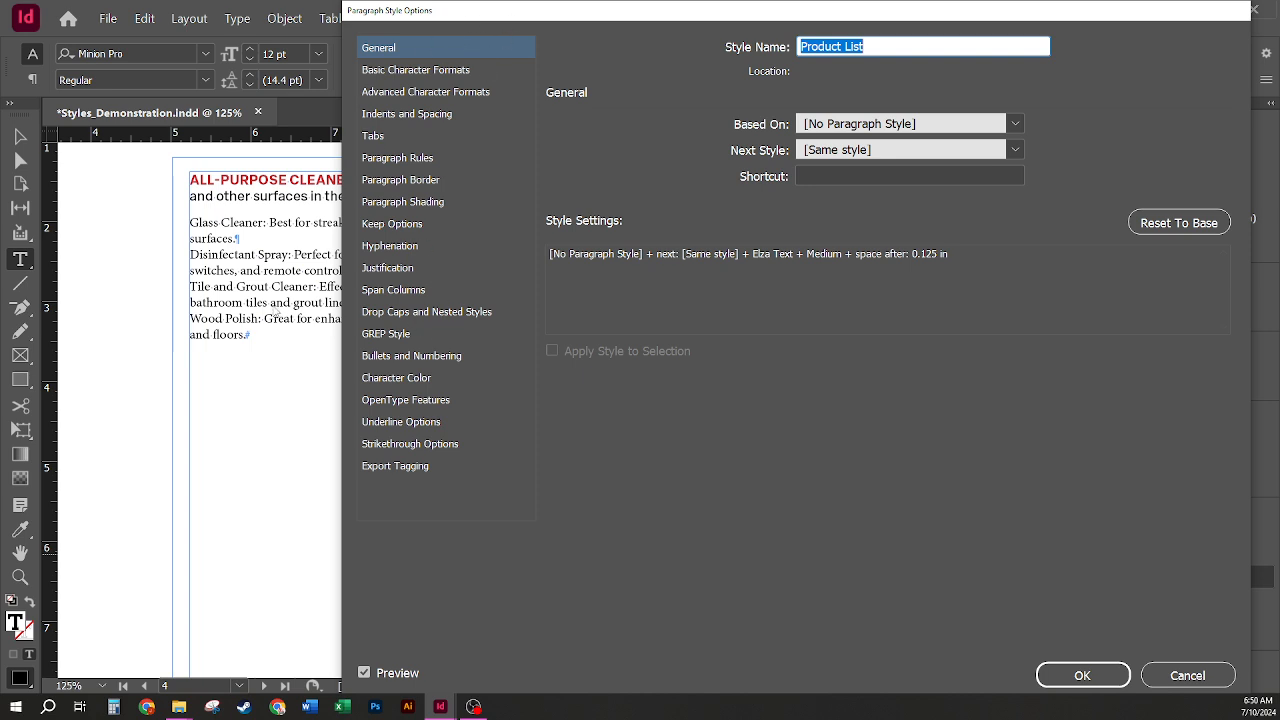
click(460, 316)
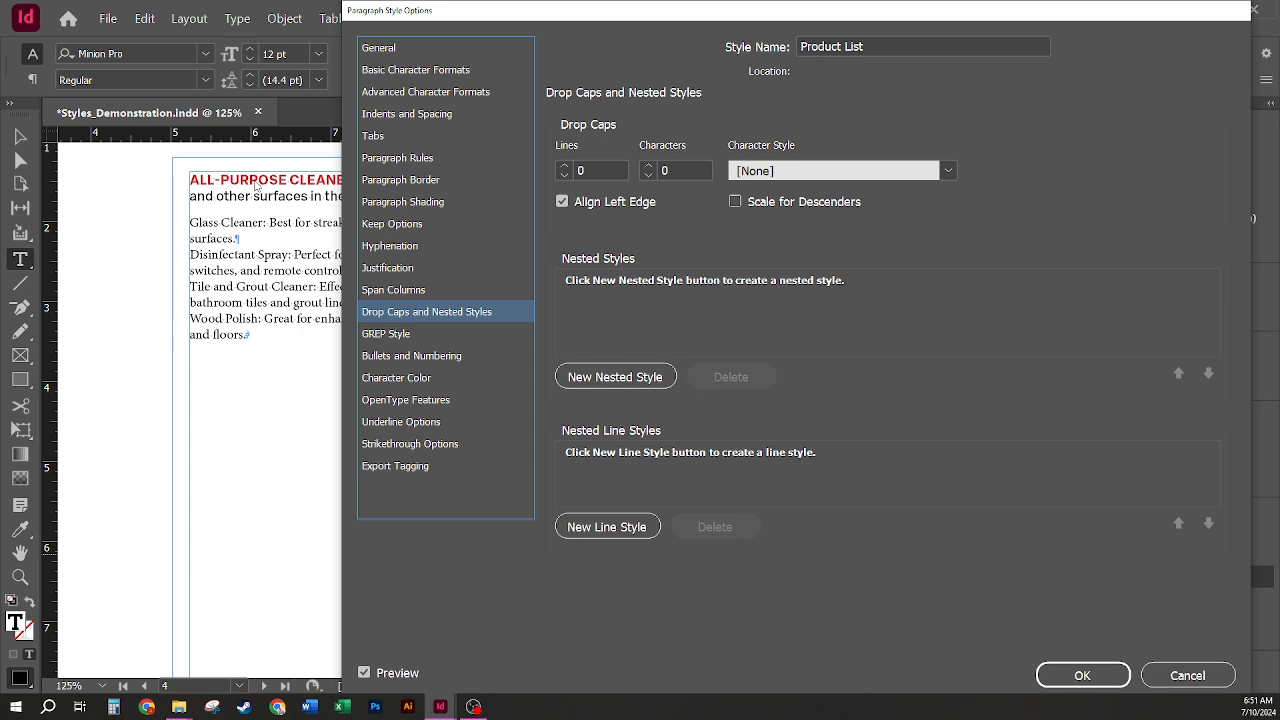
drag(615, 7, 718, 12)
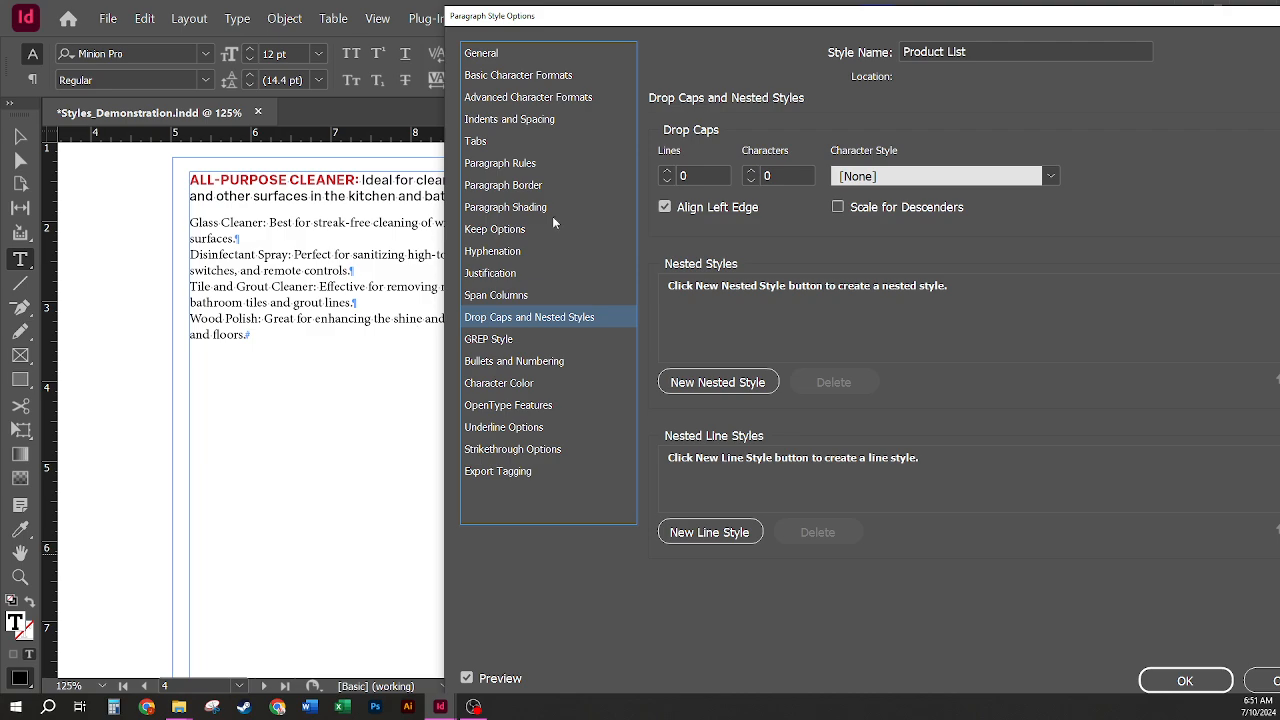
drag(719, 19, 564, 14)
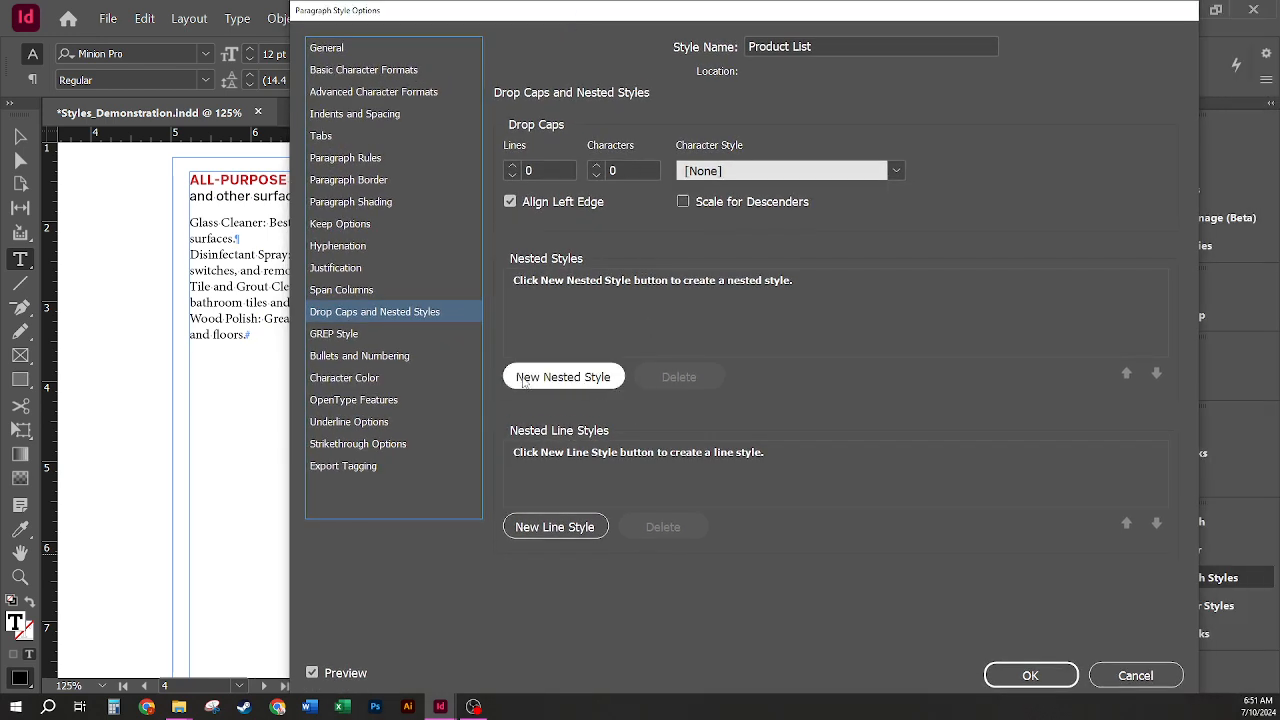
Step: Add a nested style to Product List that uses the Bold Red Caps character style, with its range kept at "through"
click(575, 384)
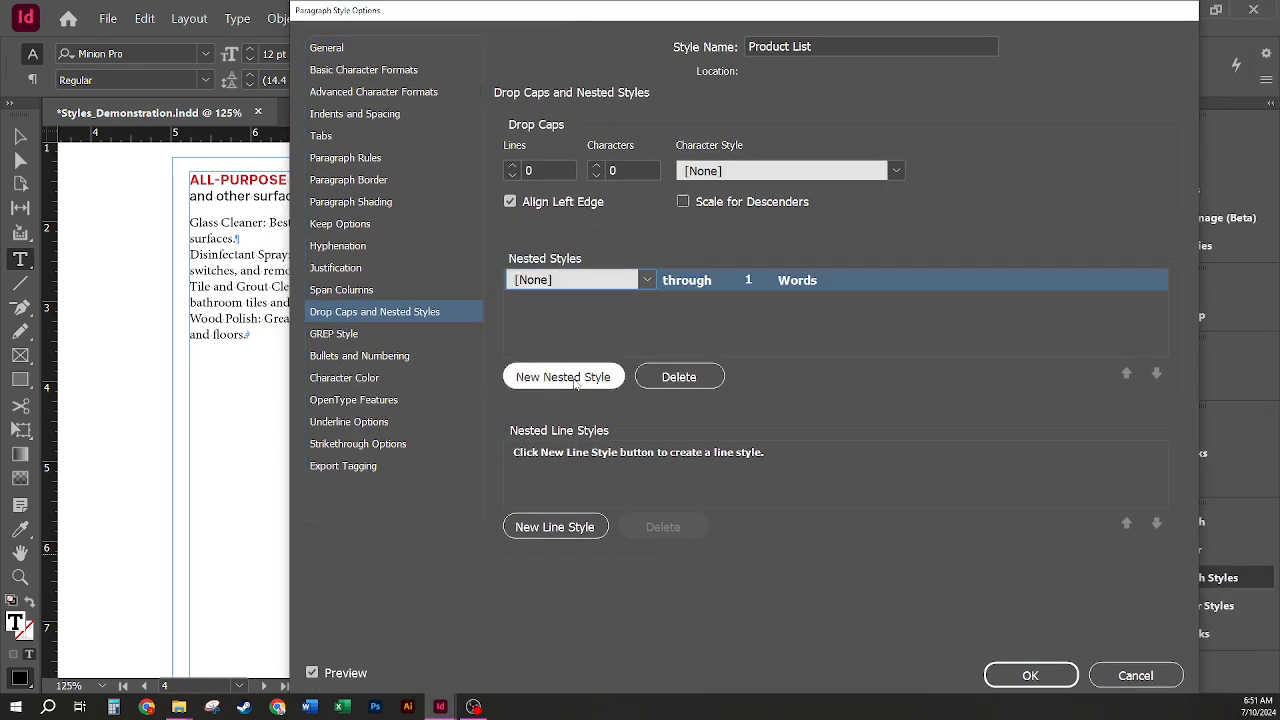
click(646, 282)
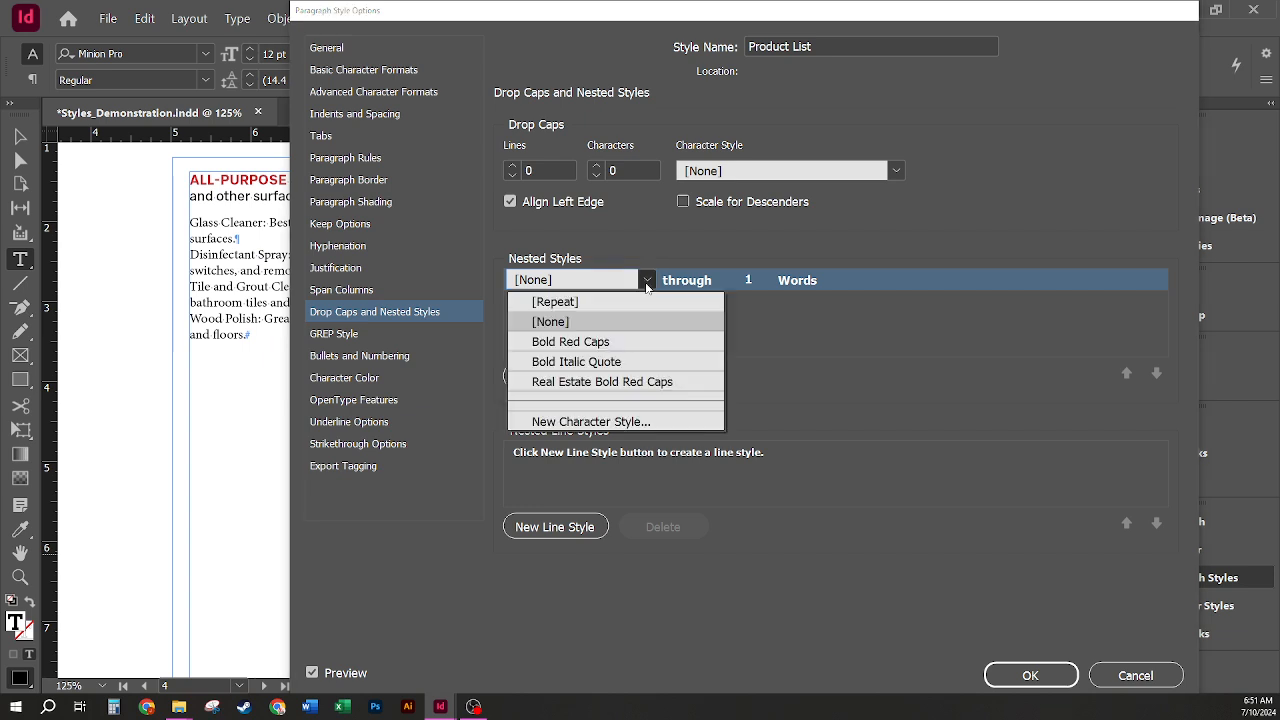
click(580, 342)
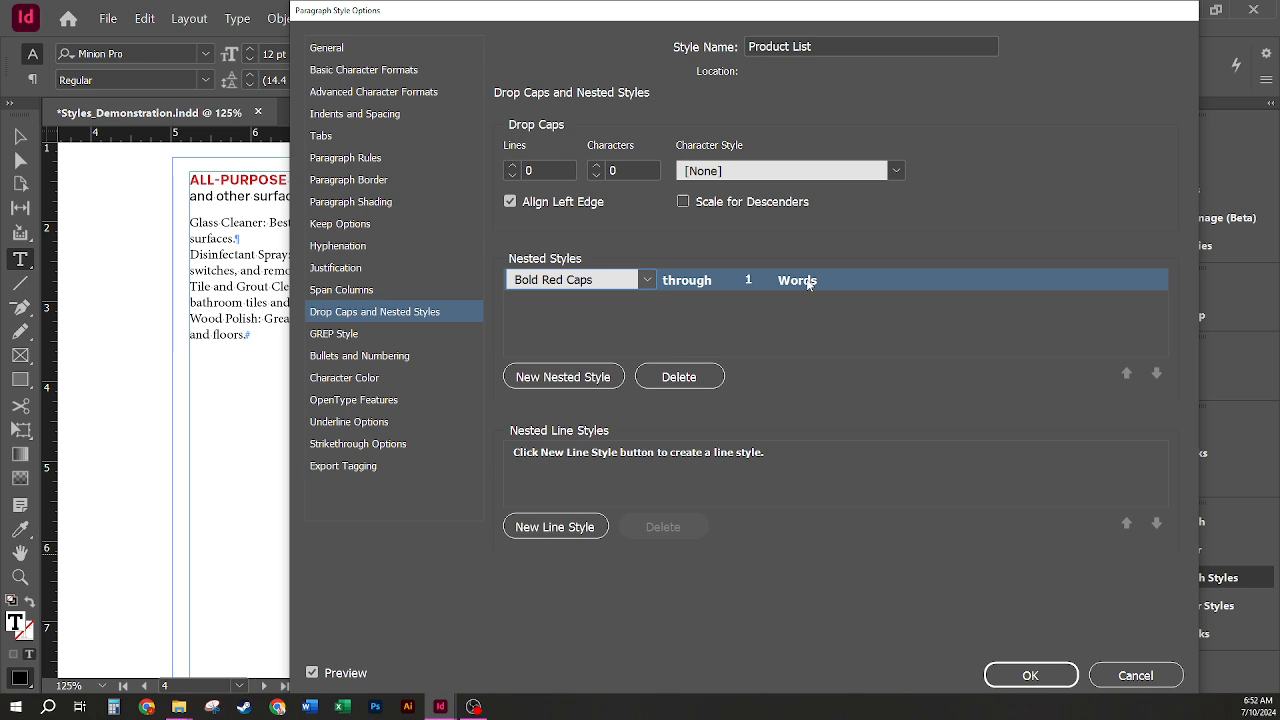
click(726, 281)
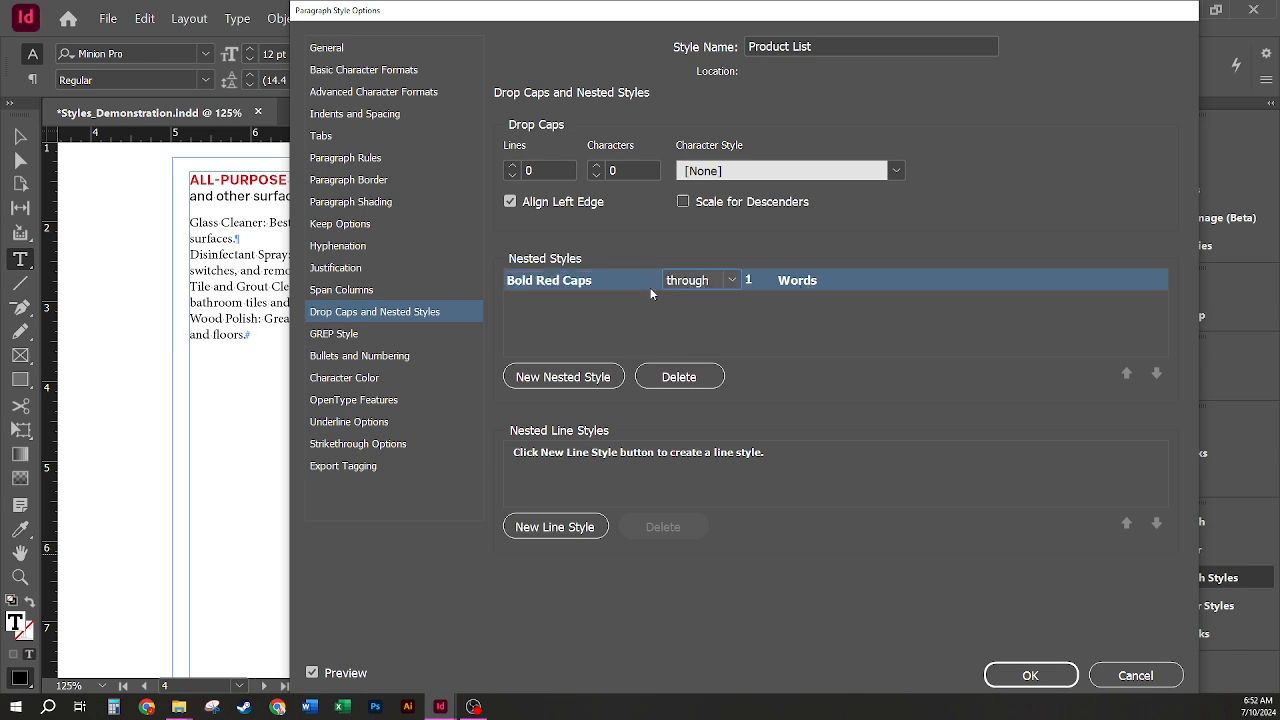
click(735, 282)
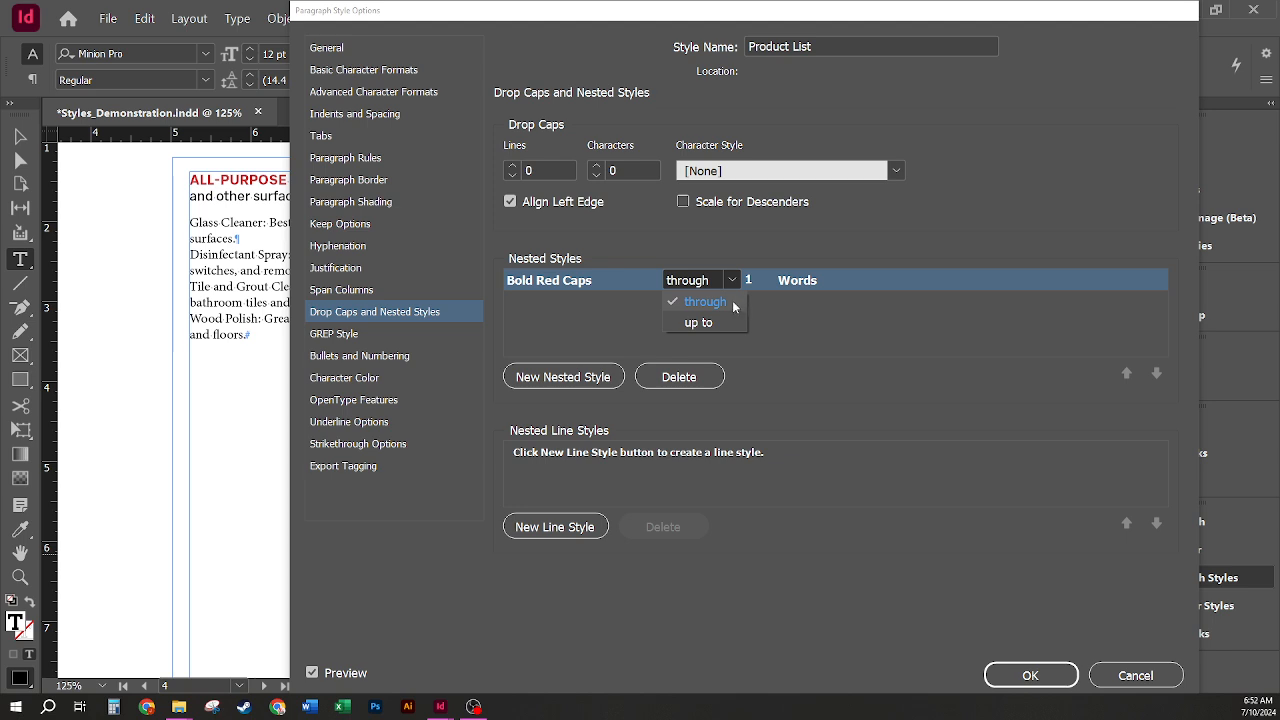
click(705, 302)
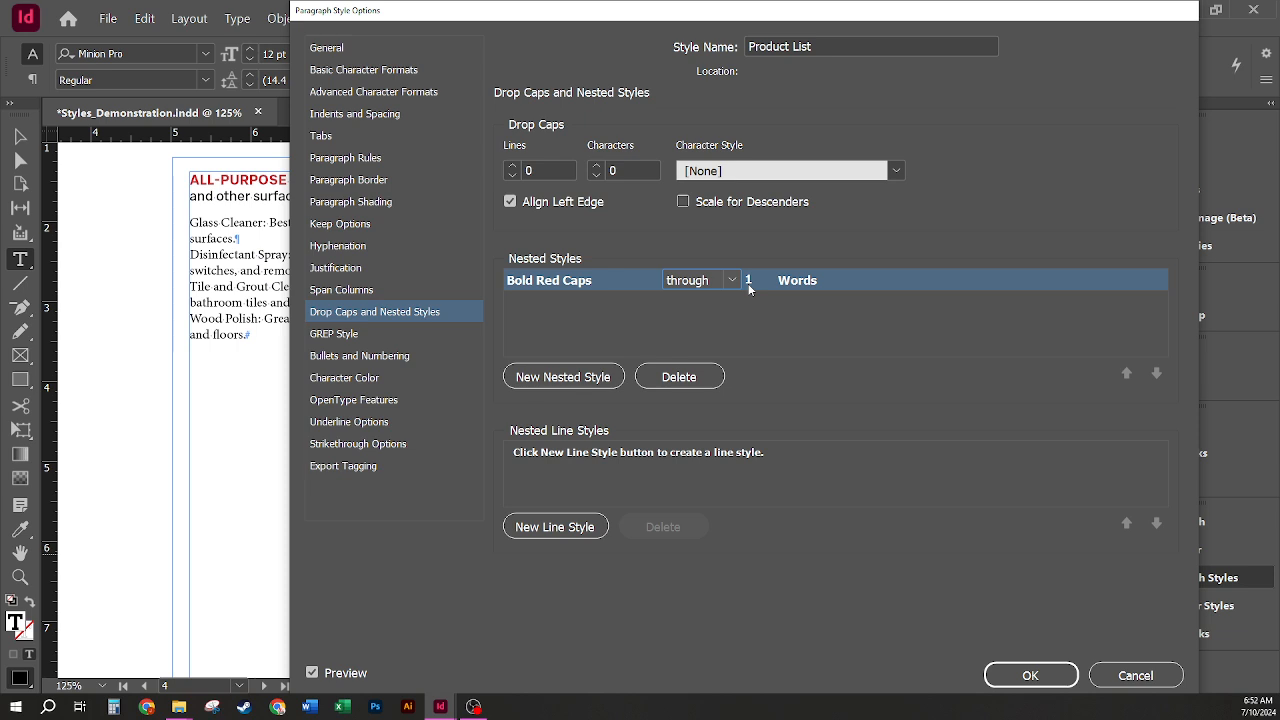
Step: Make the Bold Red Caps nested style end at a colon (:) instead of a word count
click(790, 281)
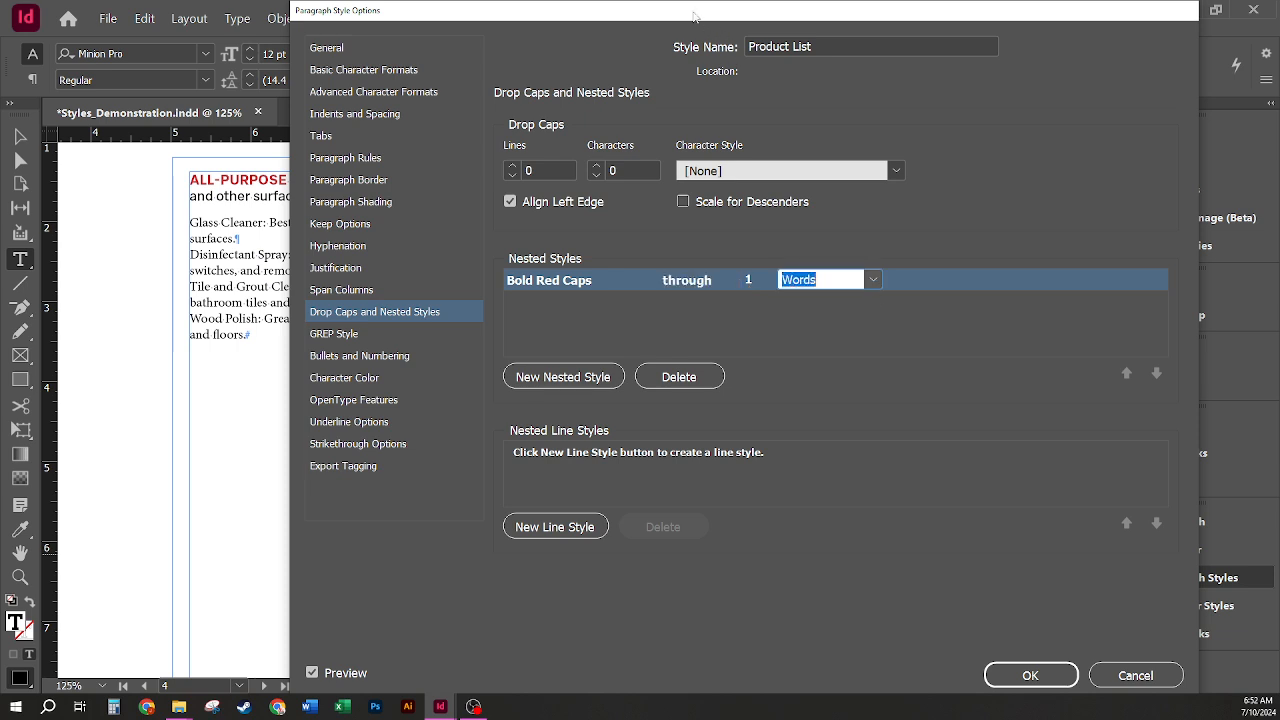
drag(693, 16, 847, 21)
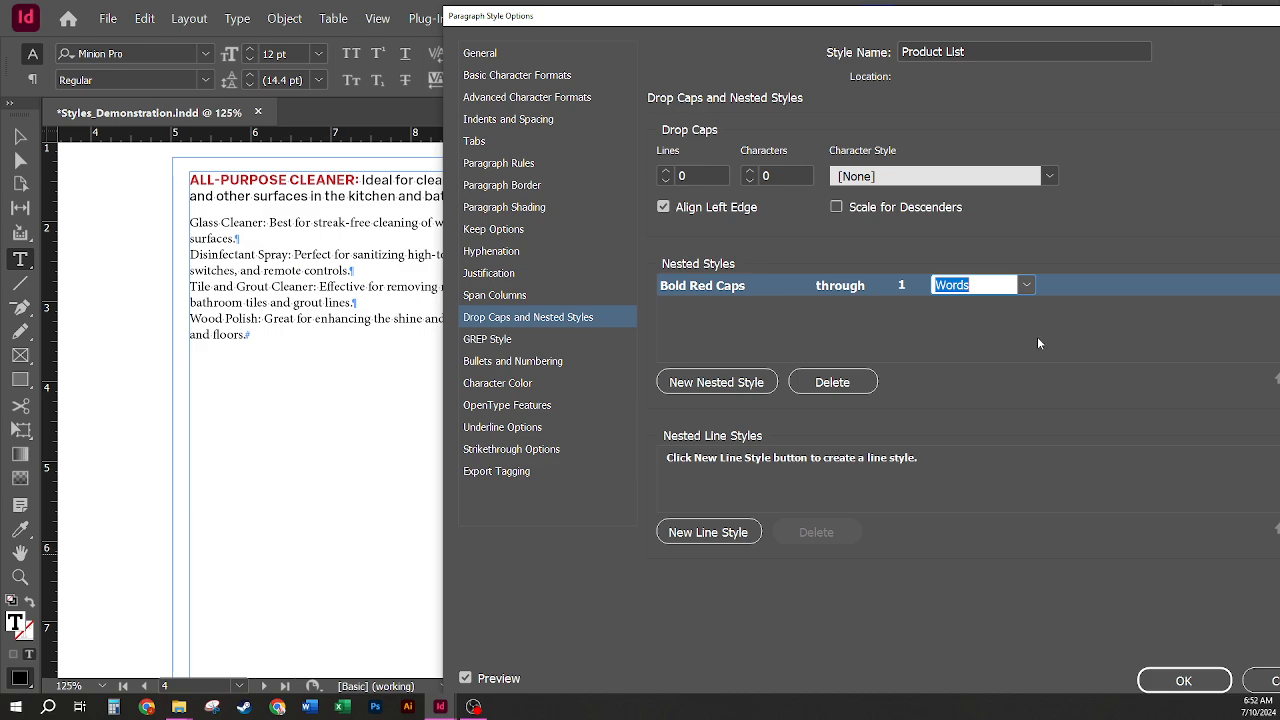
click(1025, 289)
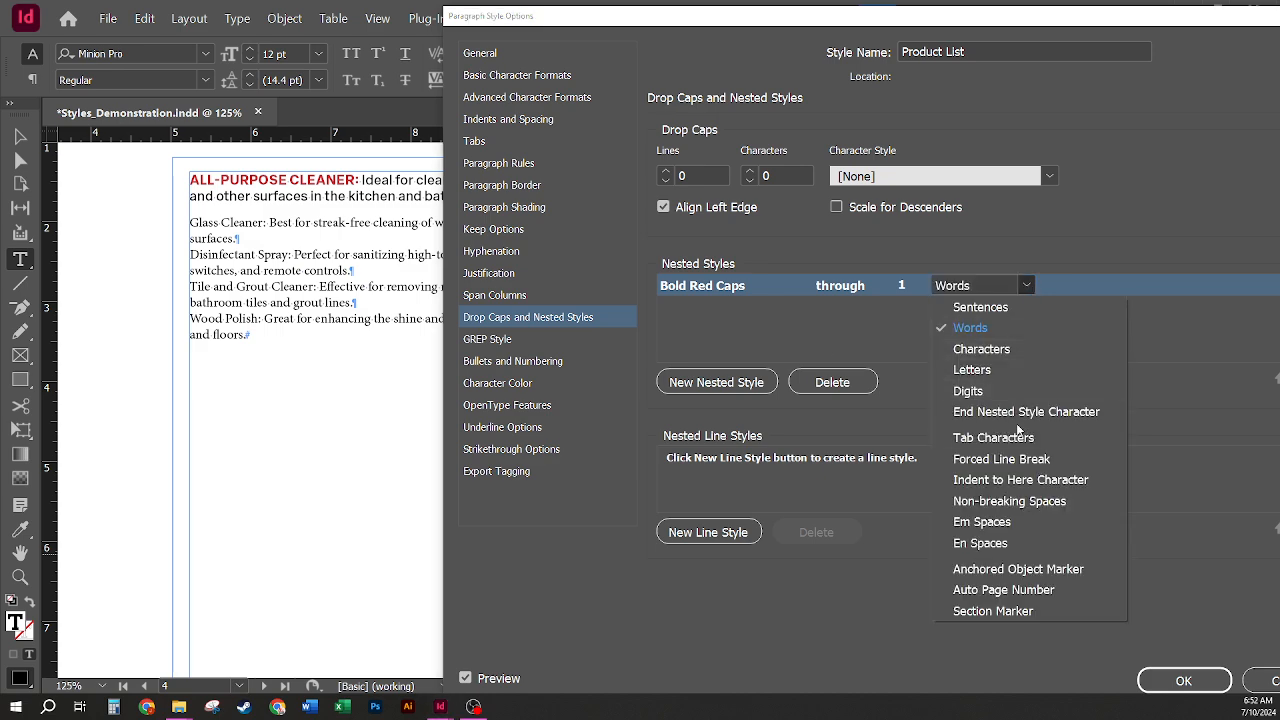
click(996, 284)
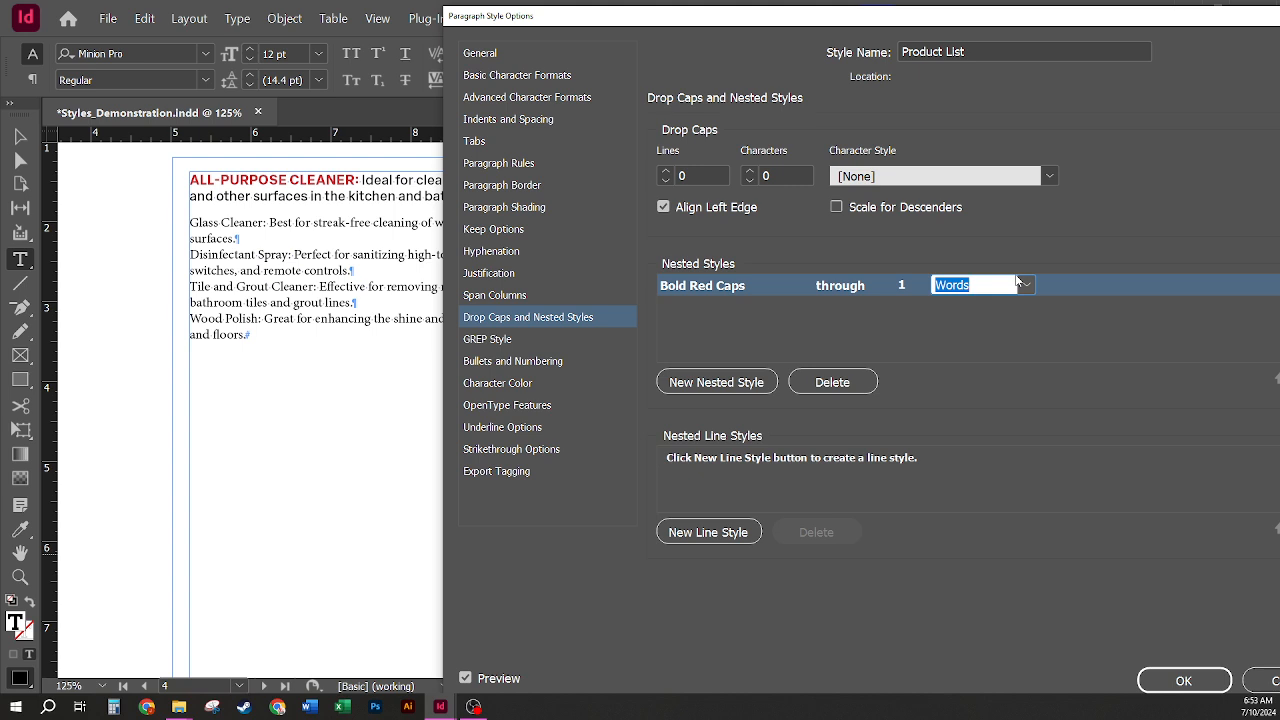
text(:)
click(976, 351)
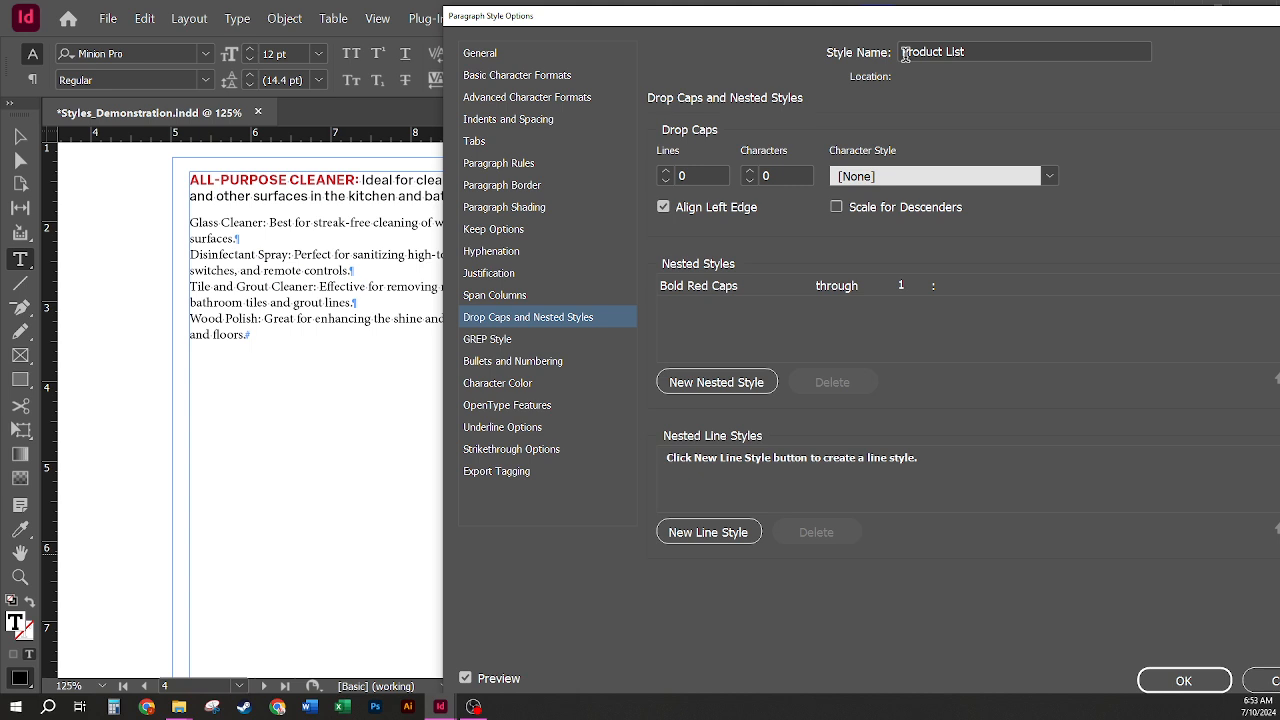
click(860, 289)
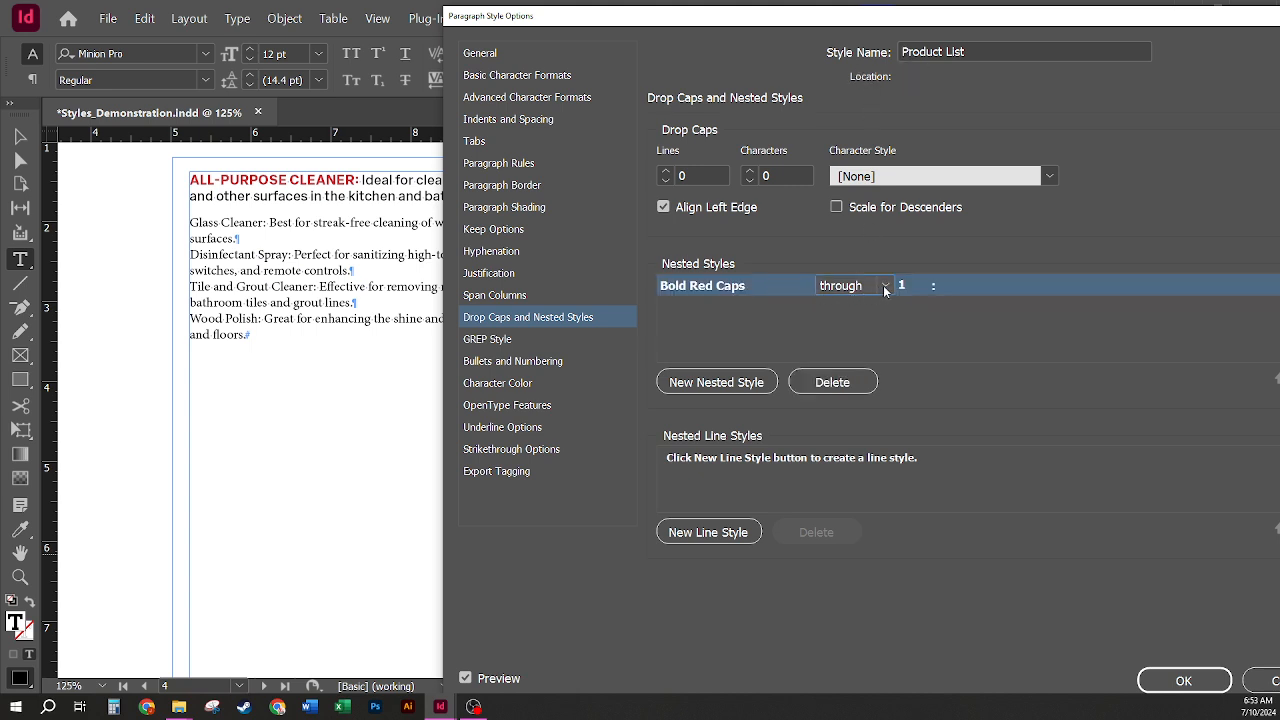
Step: Check the range options of the Bold Red Caps nested style, keep "through", and save the Product List paragraph style
click(851, 288)
click(859, 324)
click(882, 285)
click(835, 297)
click(1165, 681)
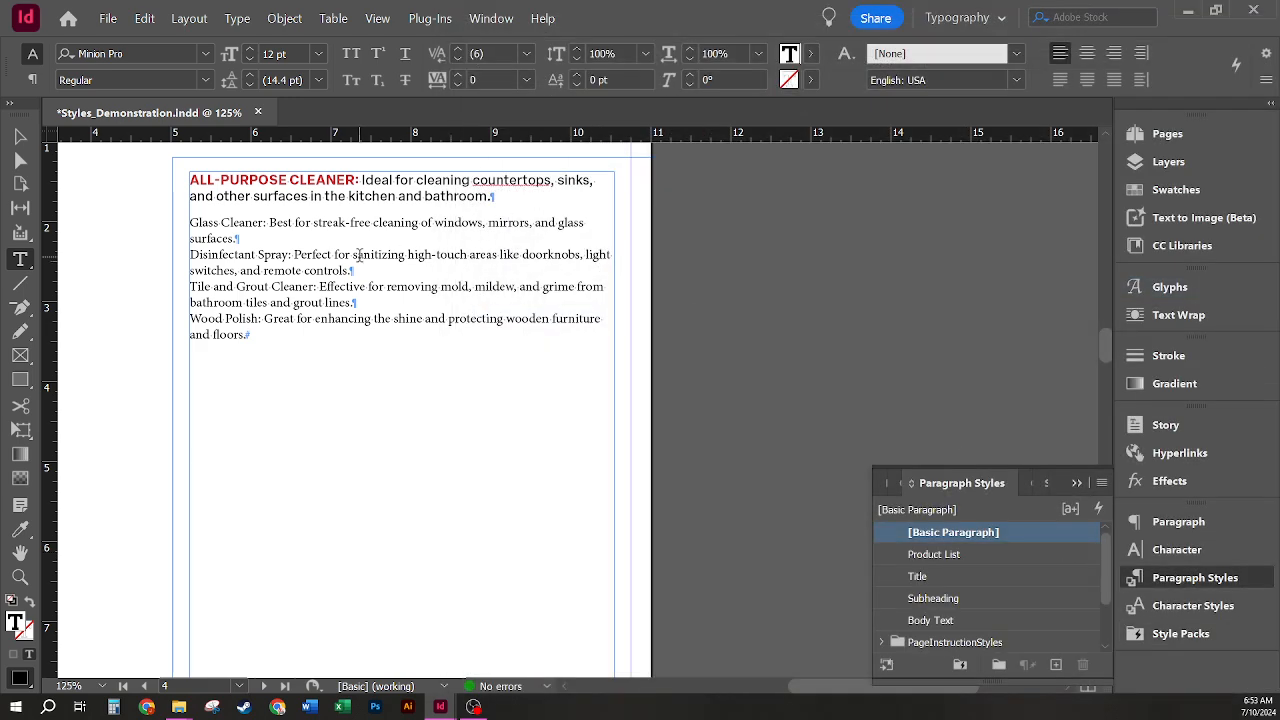
Step: Apply the Product List paragraph style to all five product paragraphs, clearing their overrides
drag(266, 338, 178, 180)
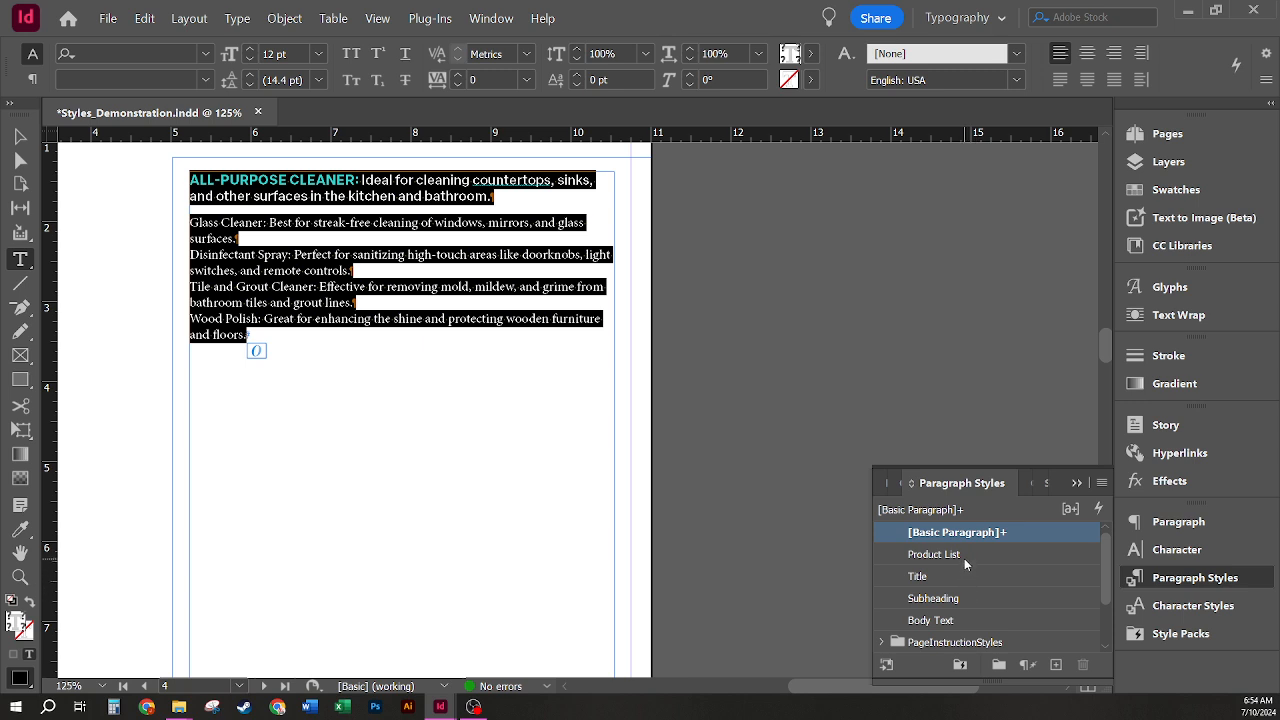
right_click(977, 554)
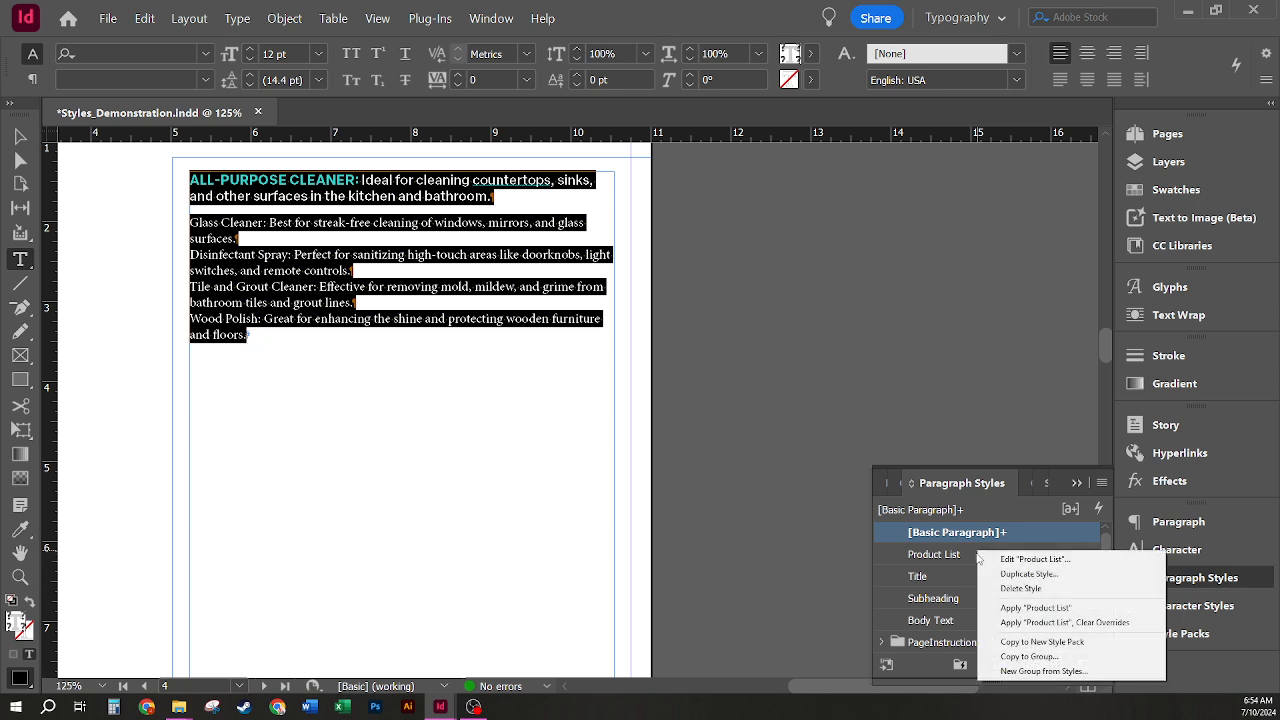
click(1150, 624)
click(494, 336)
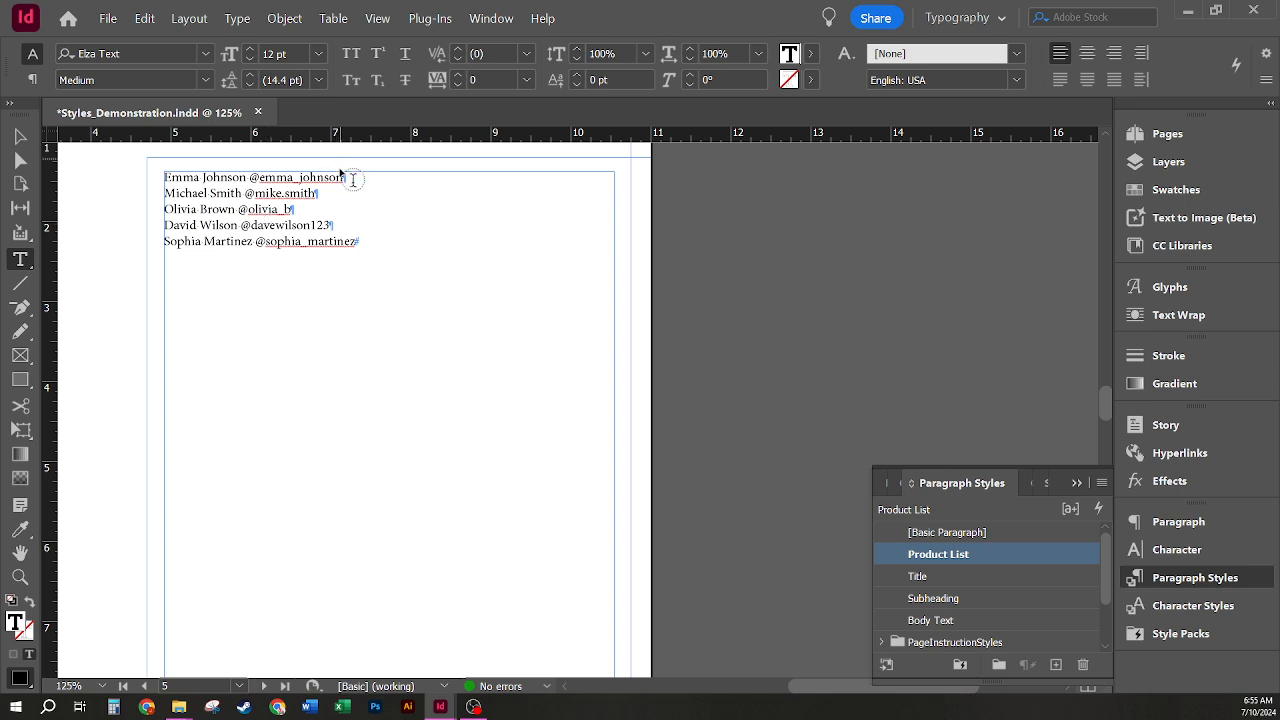
Step: Filter the font list to Serif and set the whole first name-and-handle line on page 5 to Abril Display Regular
triple_click(311, 178)
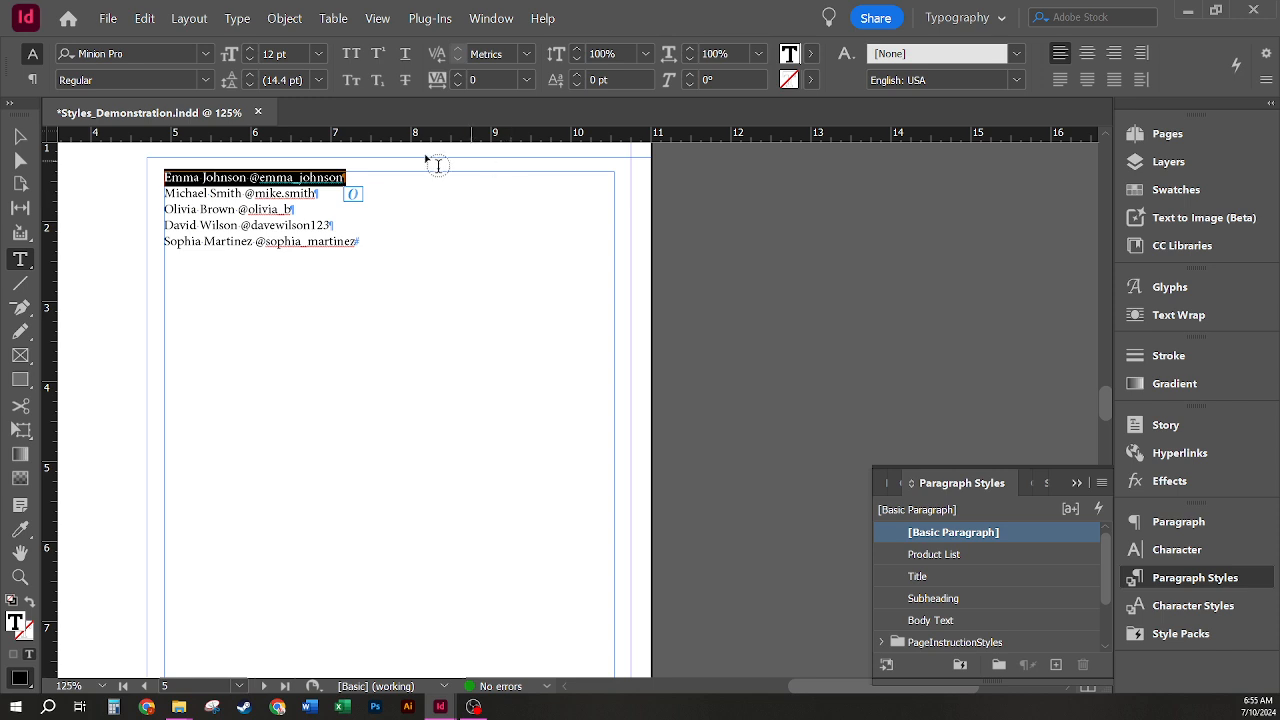
click(208, 57)
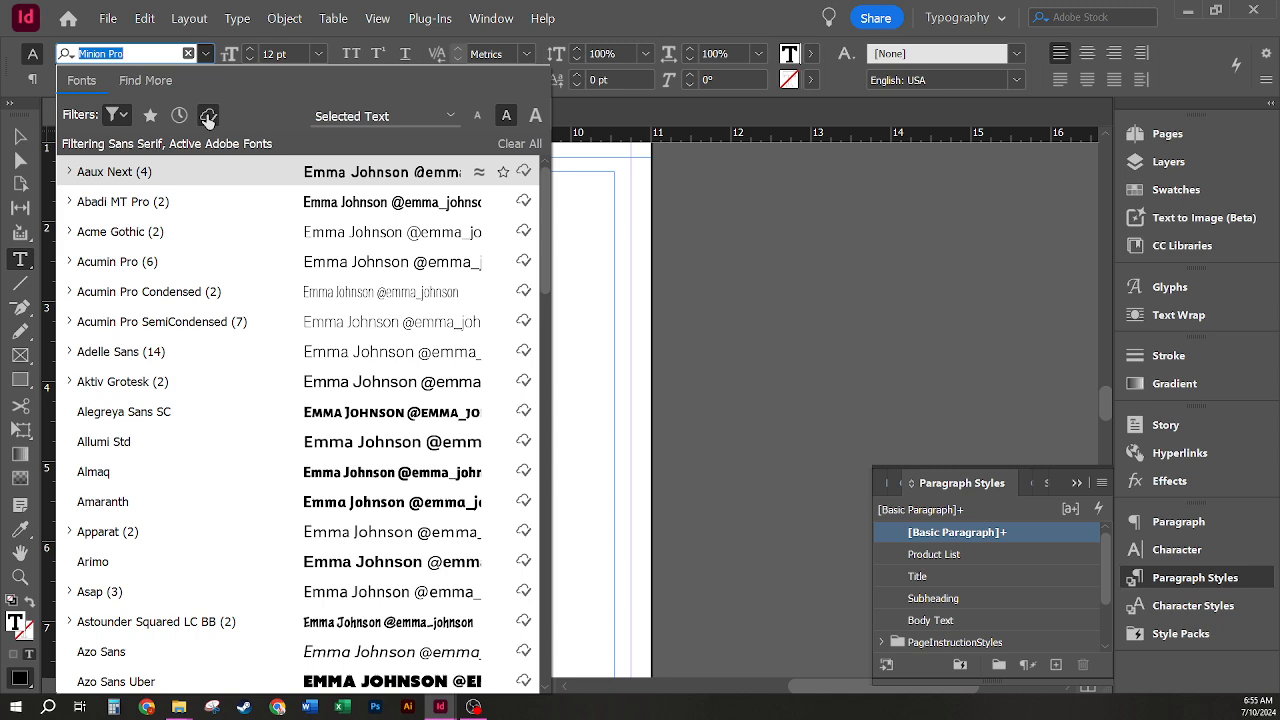
click(120, 116)
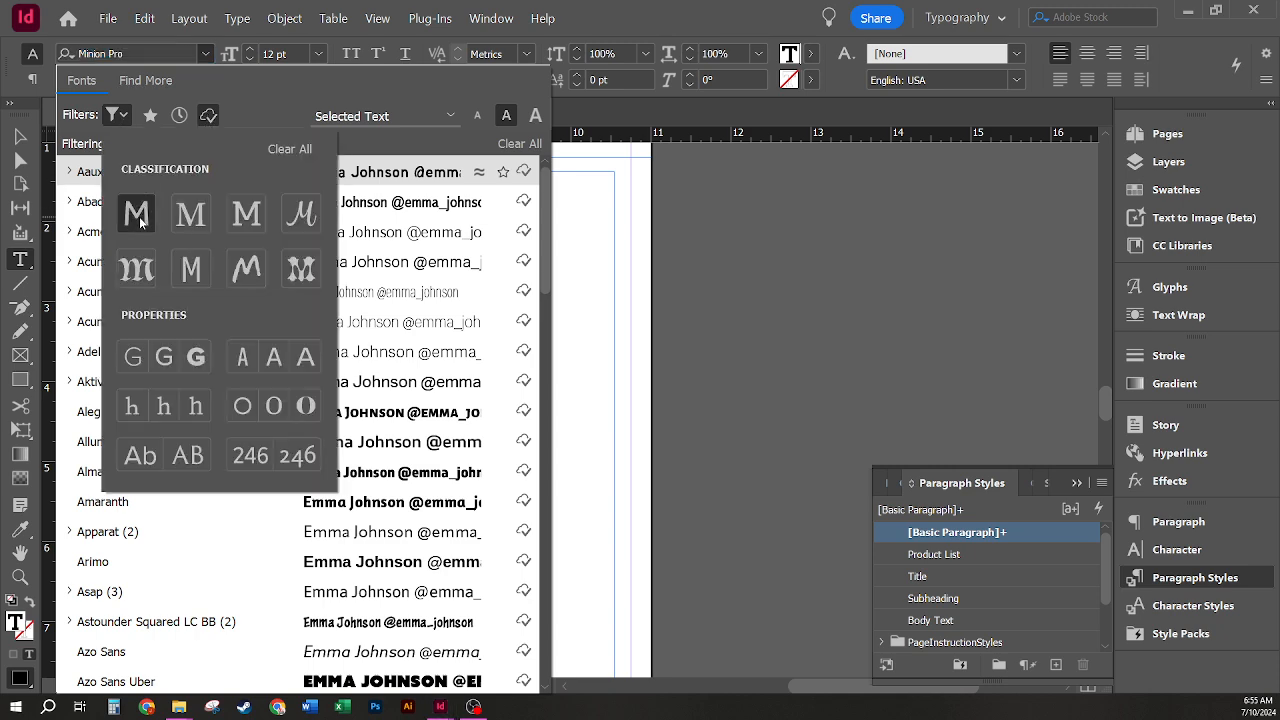
click(191, 216)
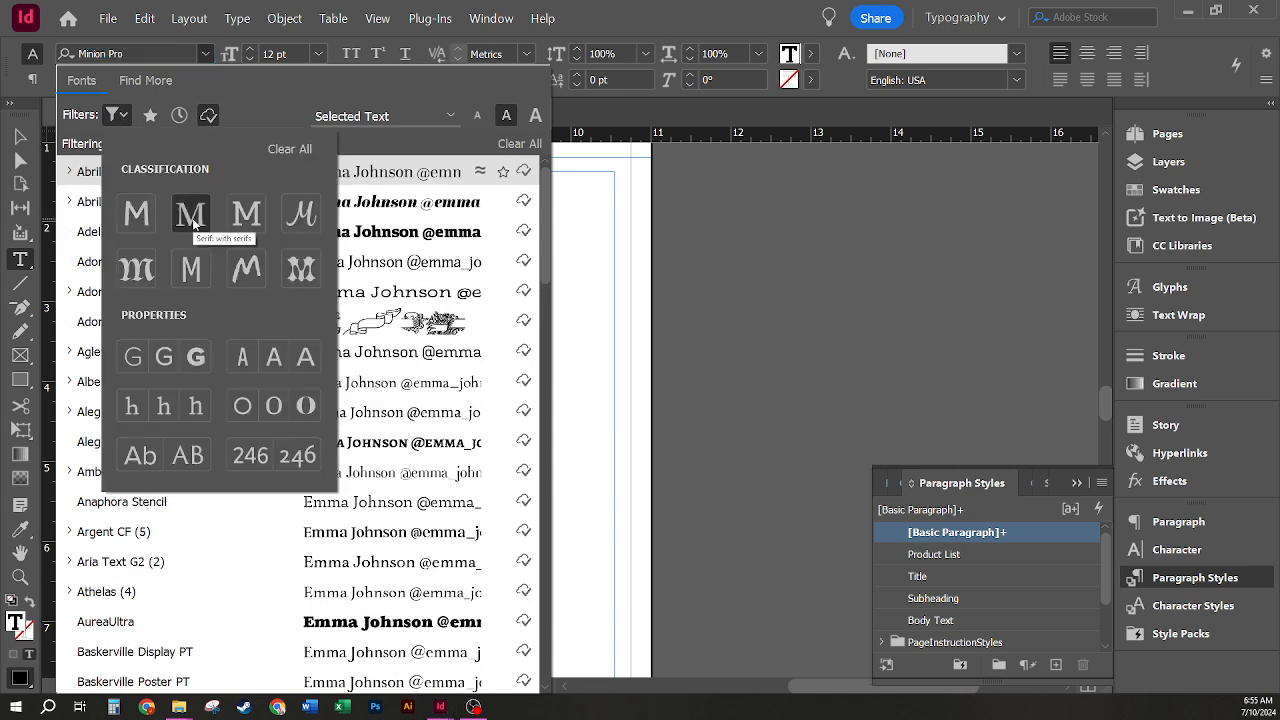
click(256, 83)
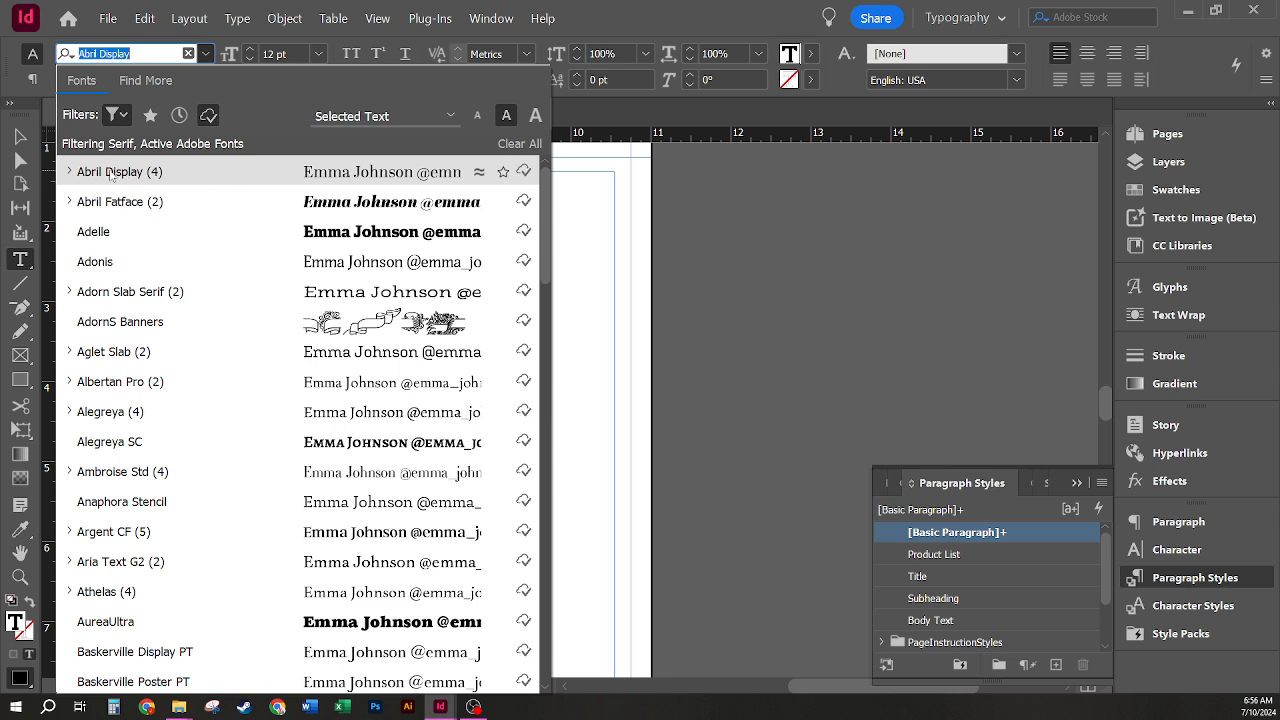
click(68, 172)
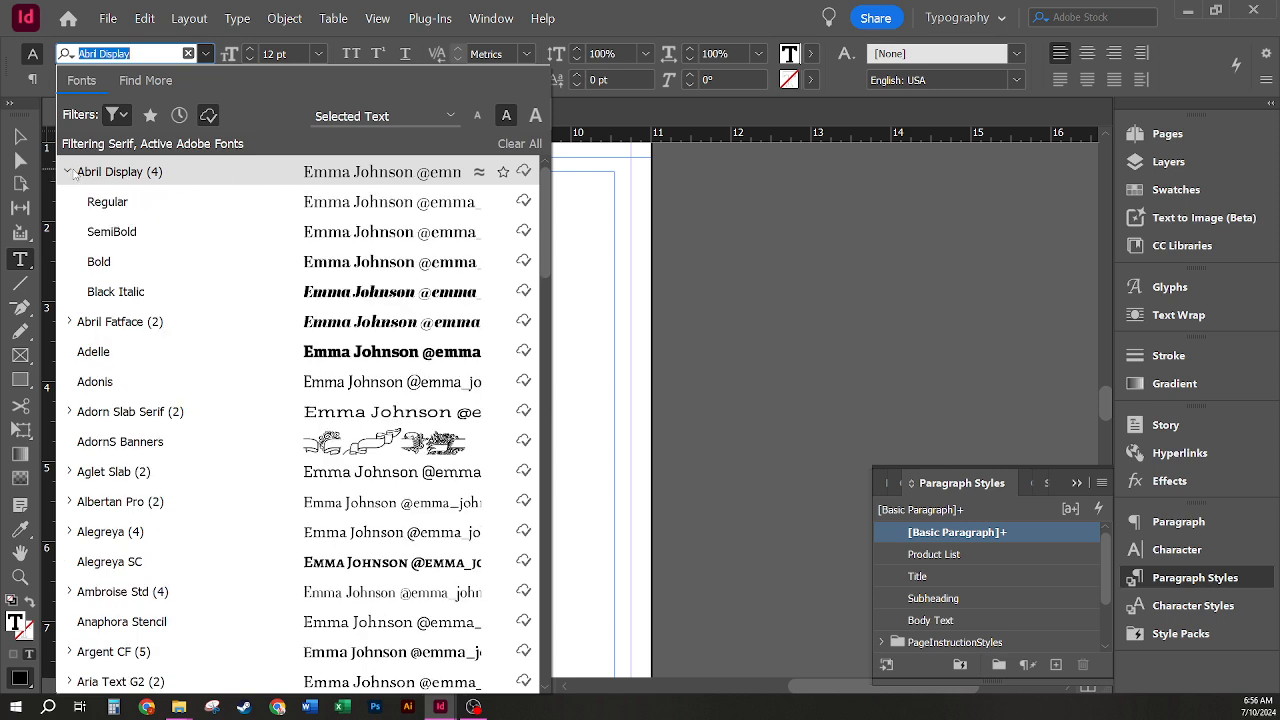
click(126, 203)
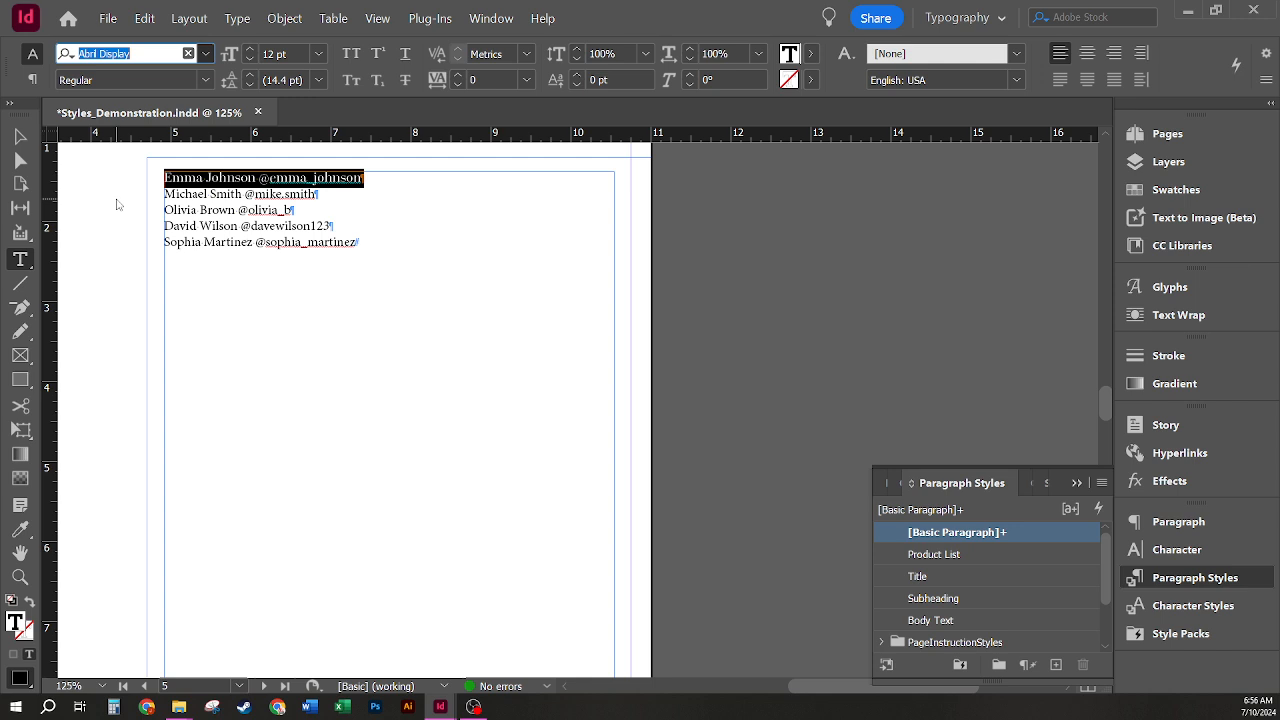
Step: Set the first name-and-handle line's font size to 15 pt and its leading to 20 pt
double_click(285, 53)
text(20)
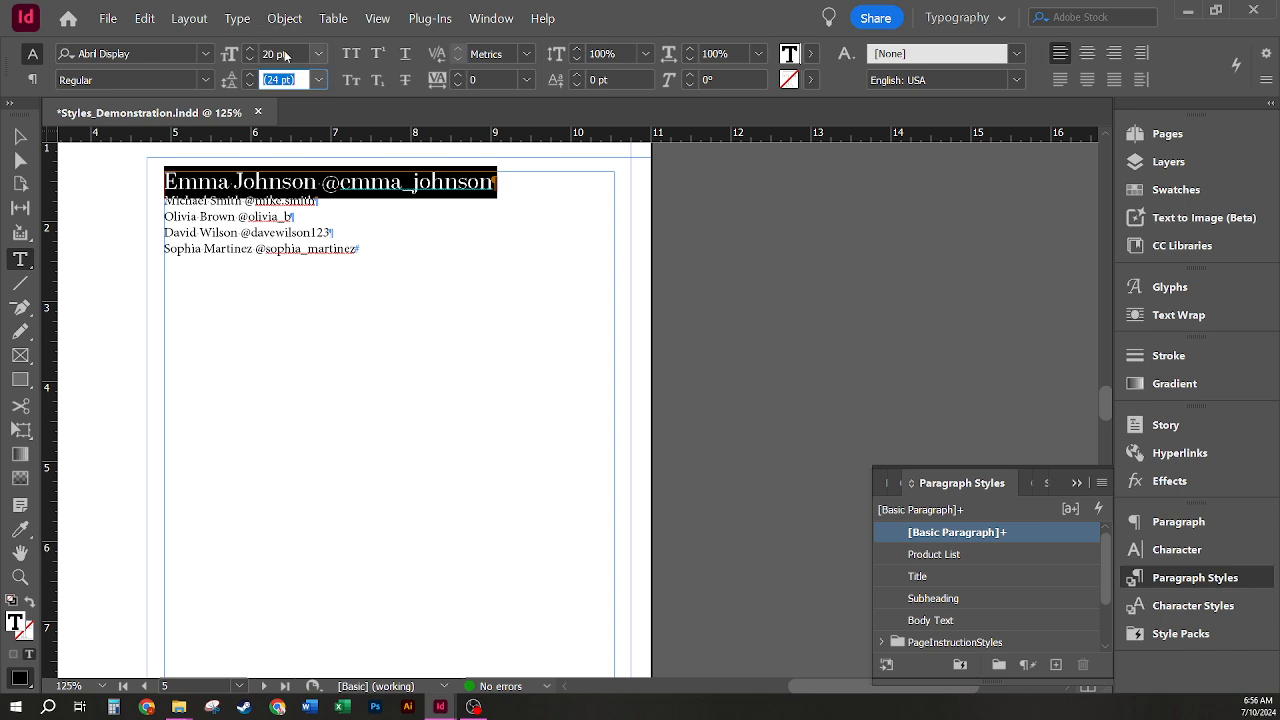
drag(291, 54, 262, 55)
text(15)
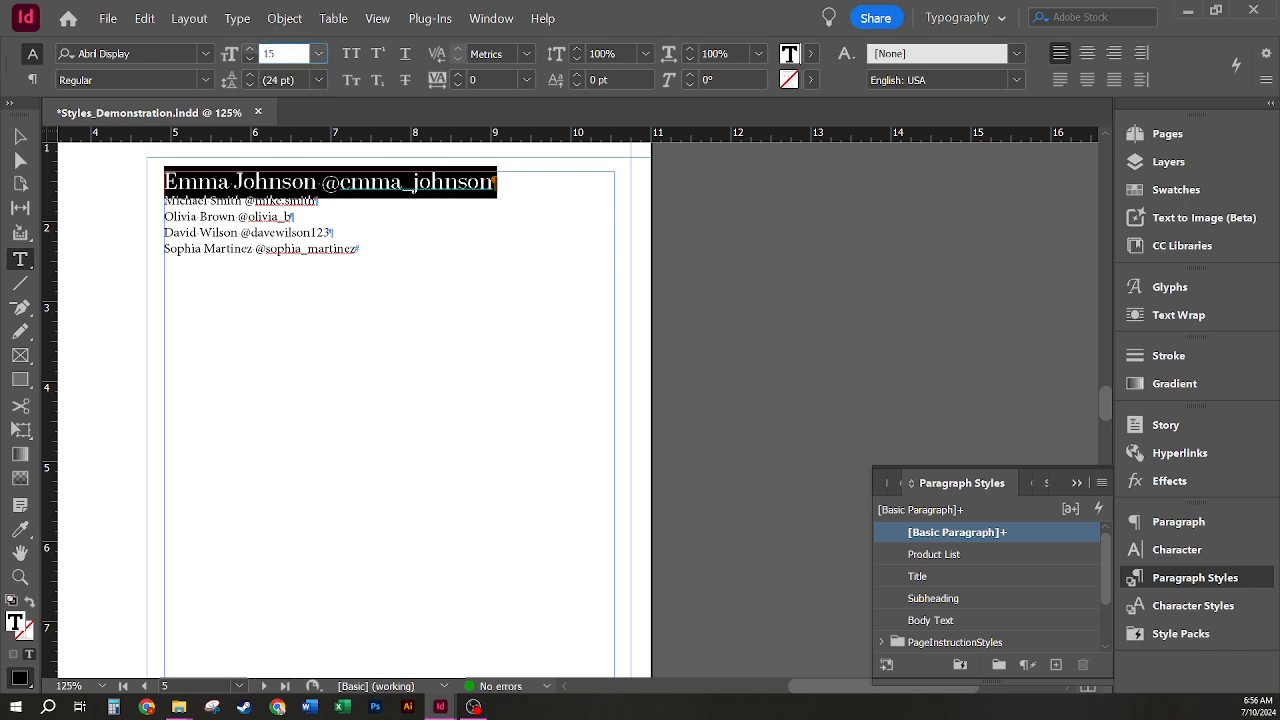
key(Tab)
text(20)
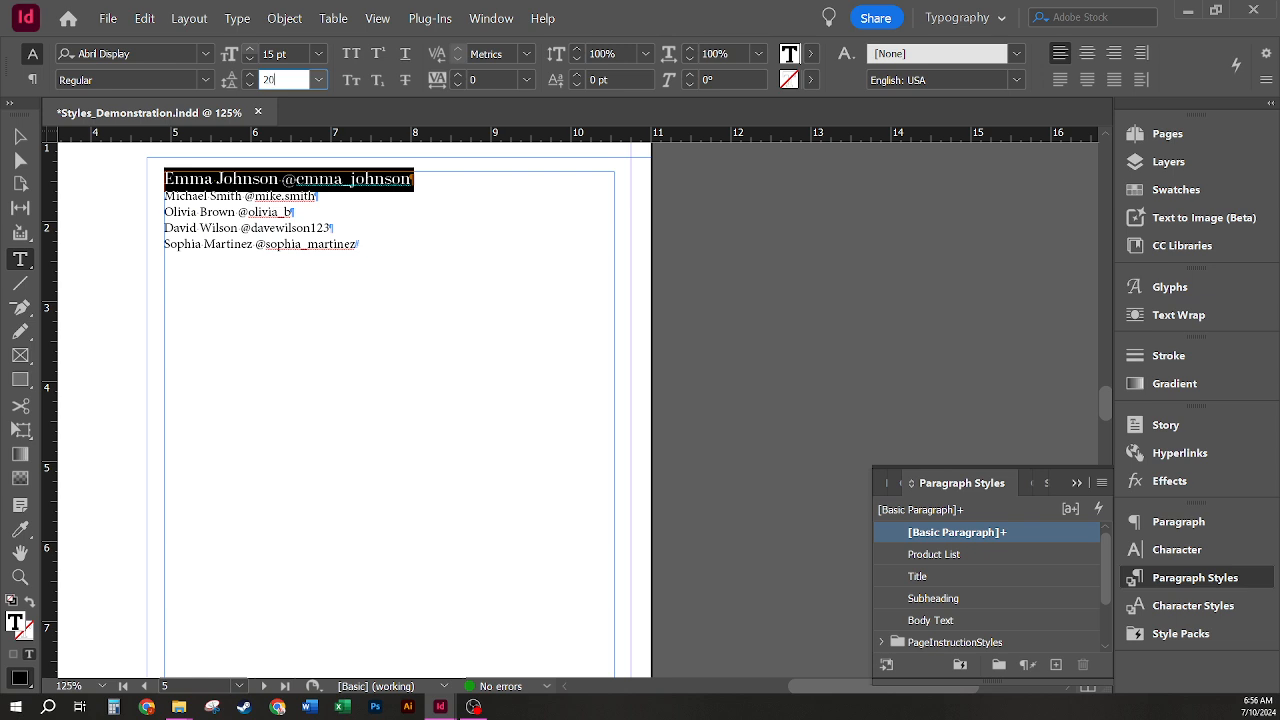
key(Tab)
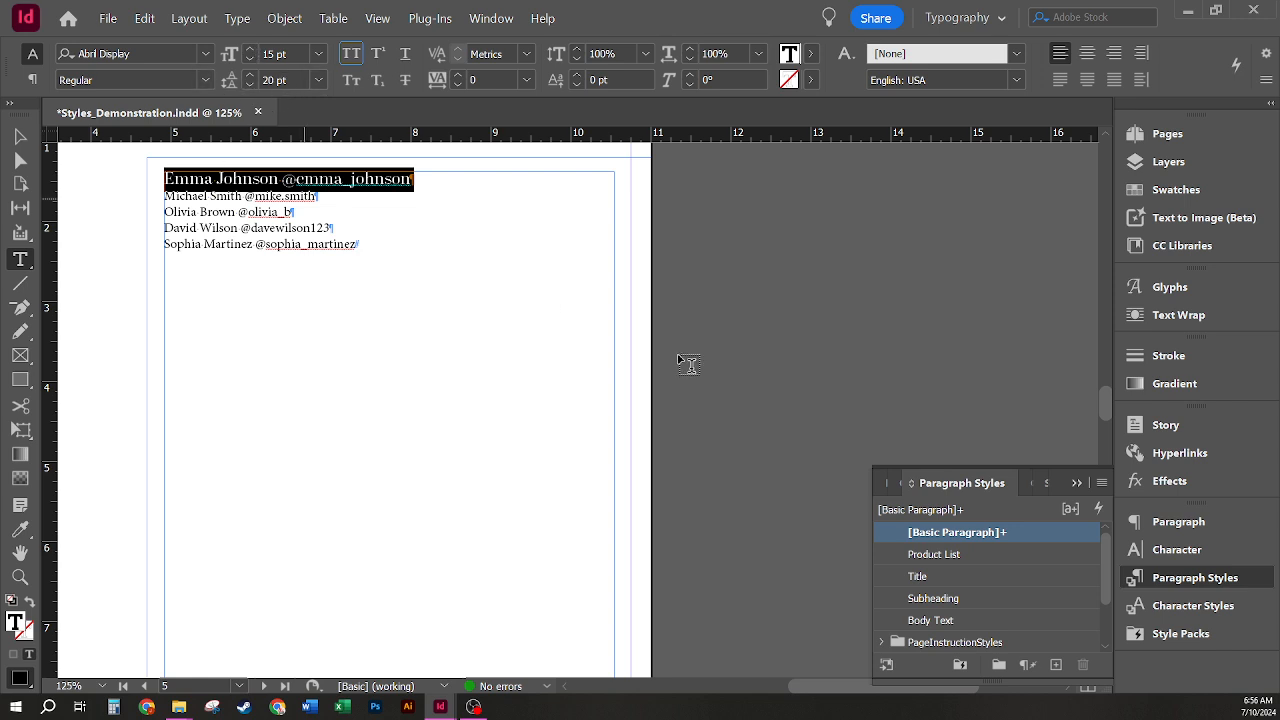
Step: Create a new paragraph style named Social Listing from the formatted first line
alt+click(1040, 666)
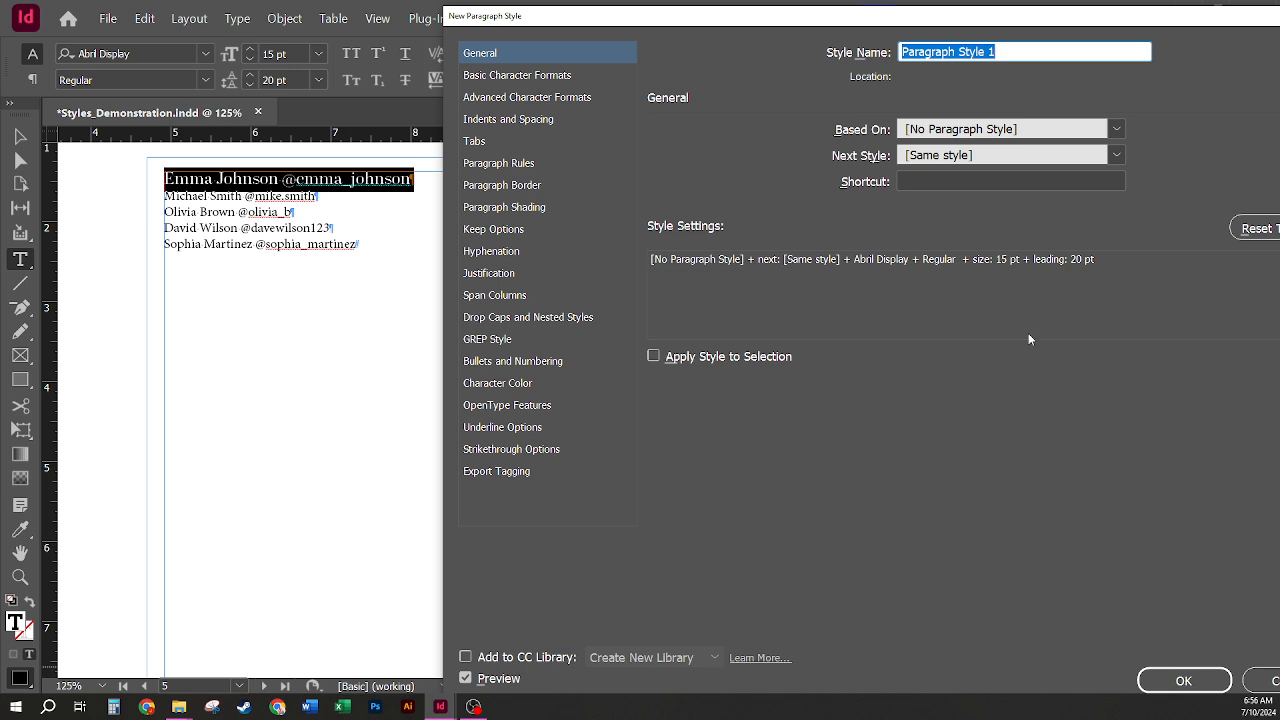
text(Social Sil)
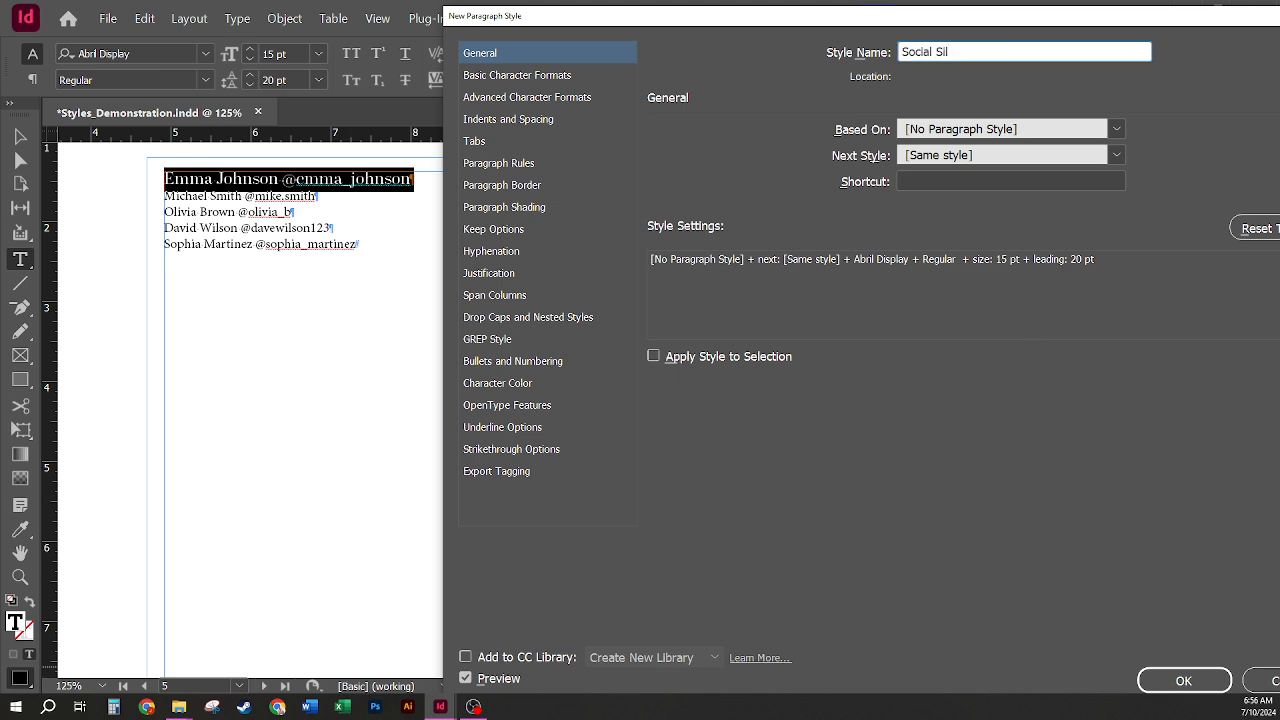
text(sting)
drag(975, 52, 937, 52)
key(BackSpace)
key(BackSpace)
text(Lilst)
key(BackSpace)
key(BackSpace)
key(BackSpace)
key(BackSpace)
text(isting)
click(1183, 680)
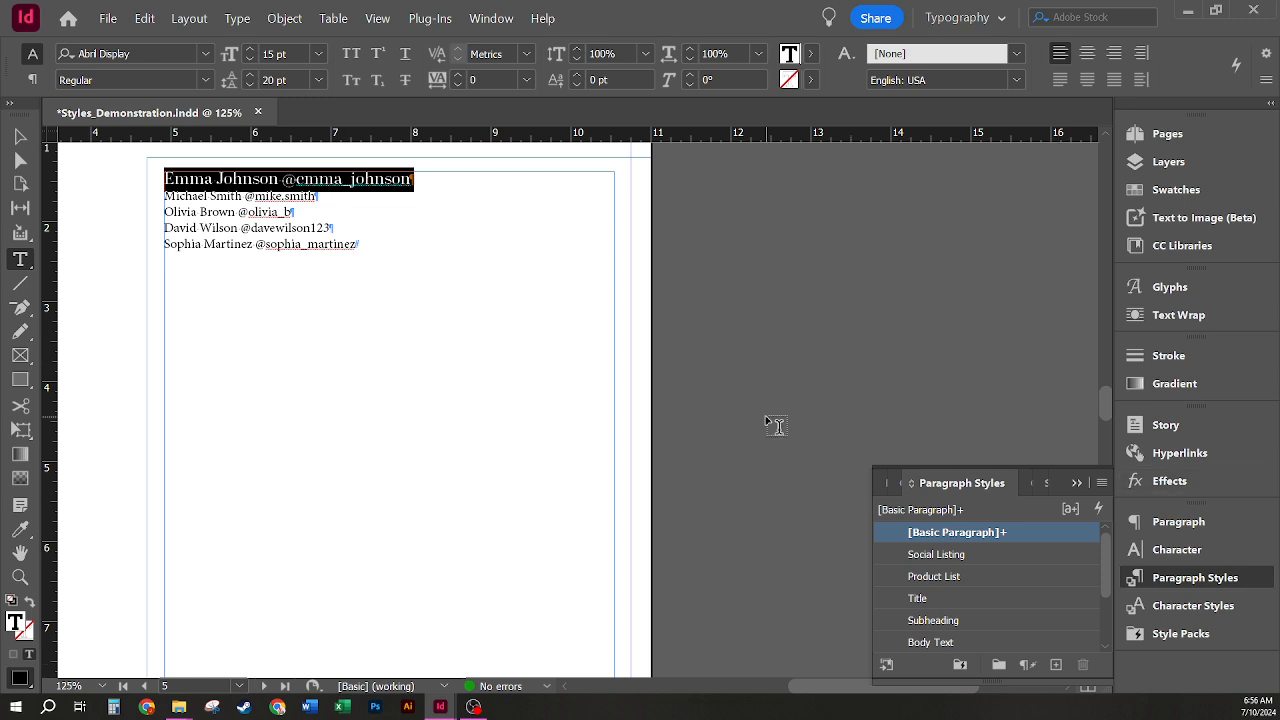
Step: Select only the @ handle in the first line and open its font family for editing
click(280, 181)
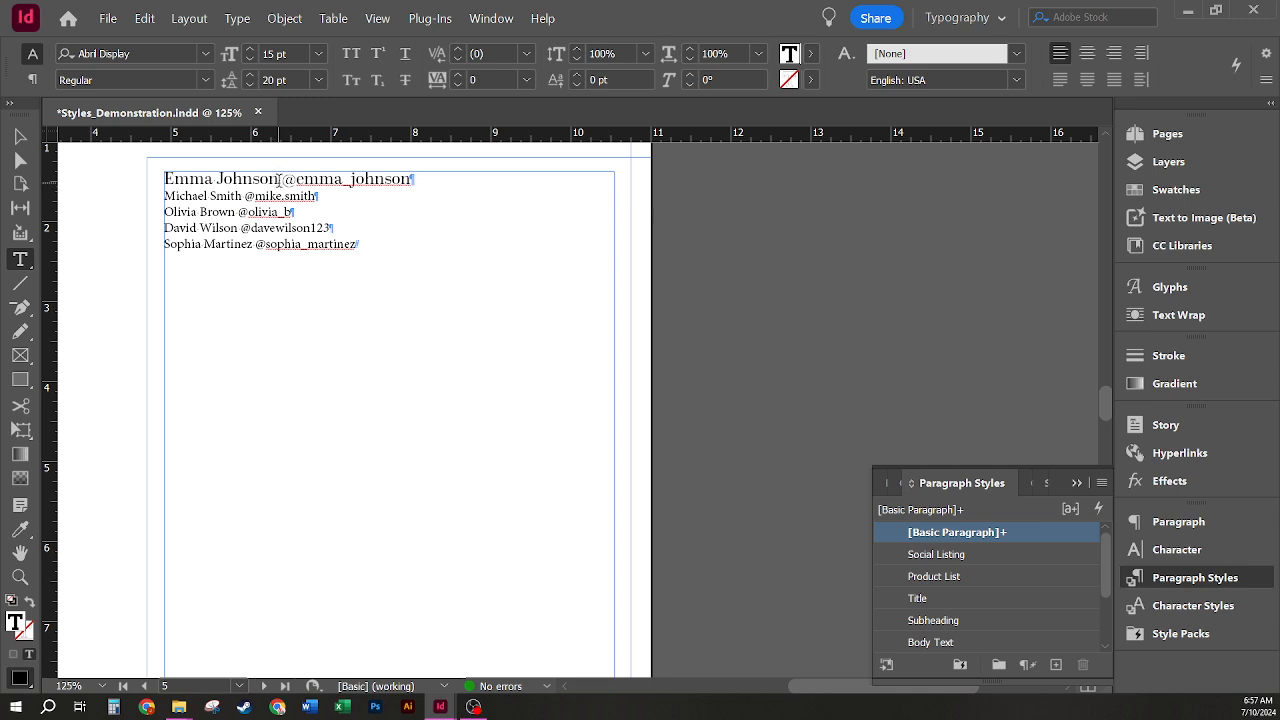
drag(283, 181, 411, 181)
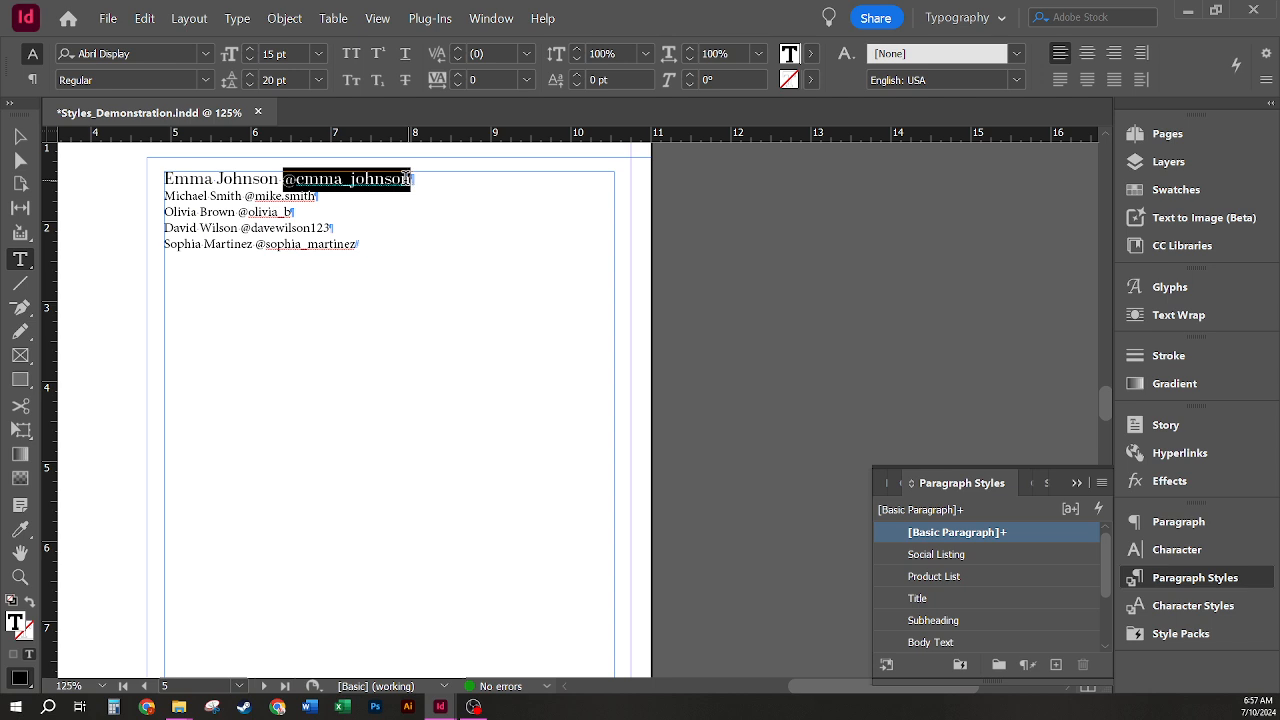
click(203, 81)
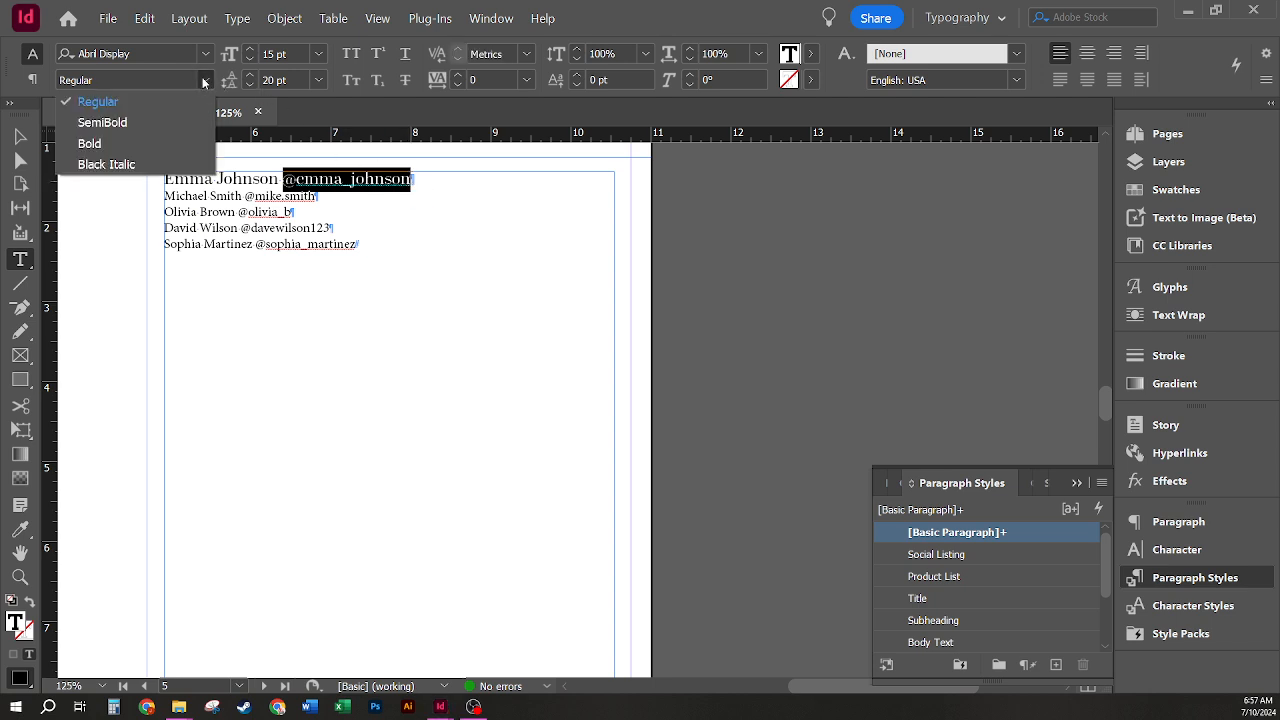
click(203, 82)
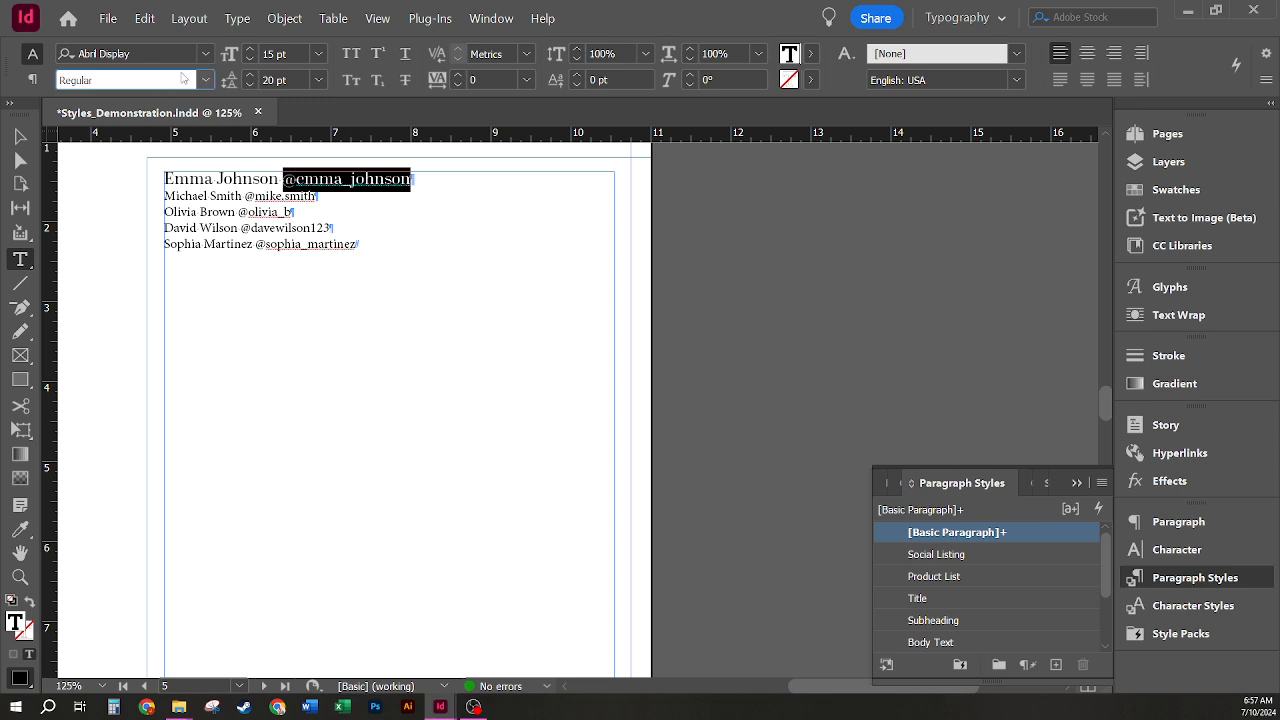
click(193, 52)
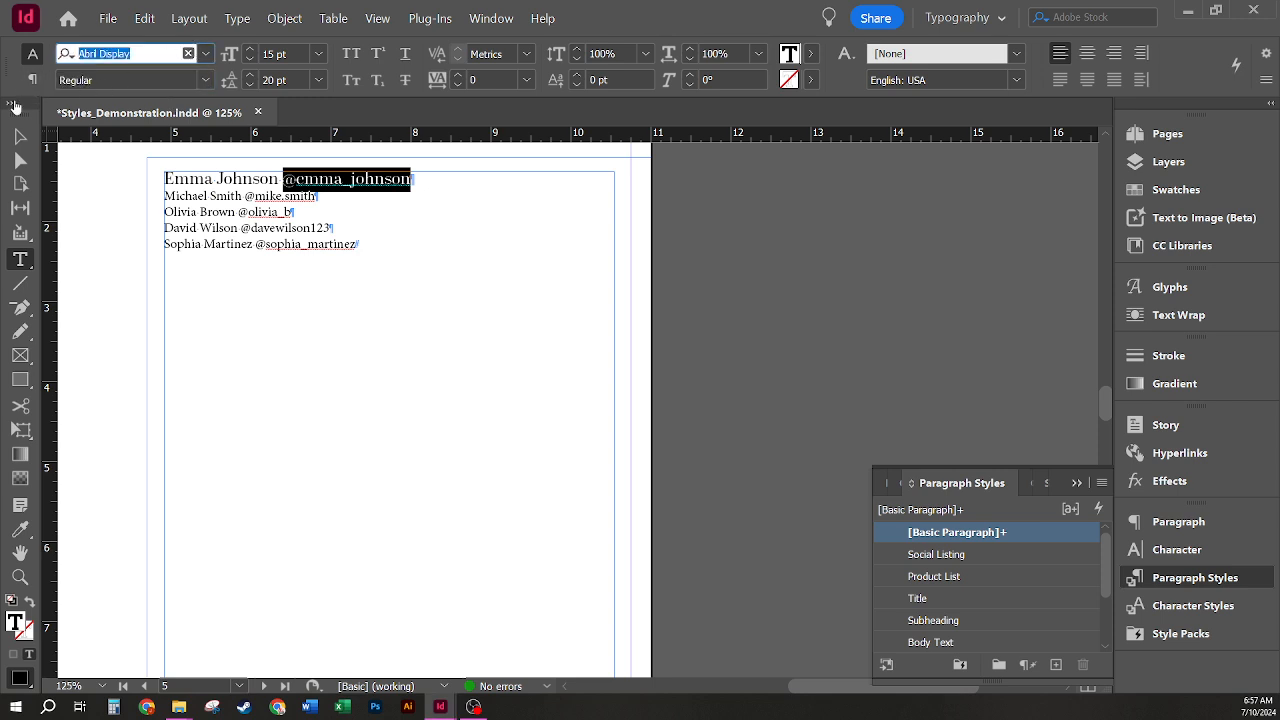